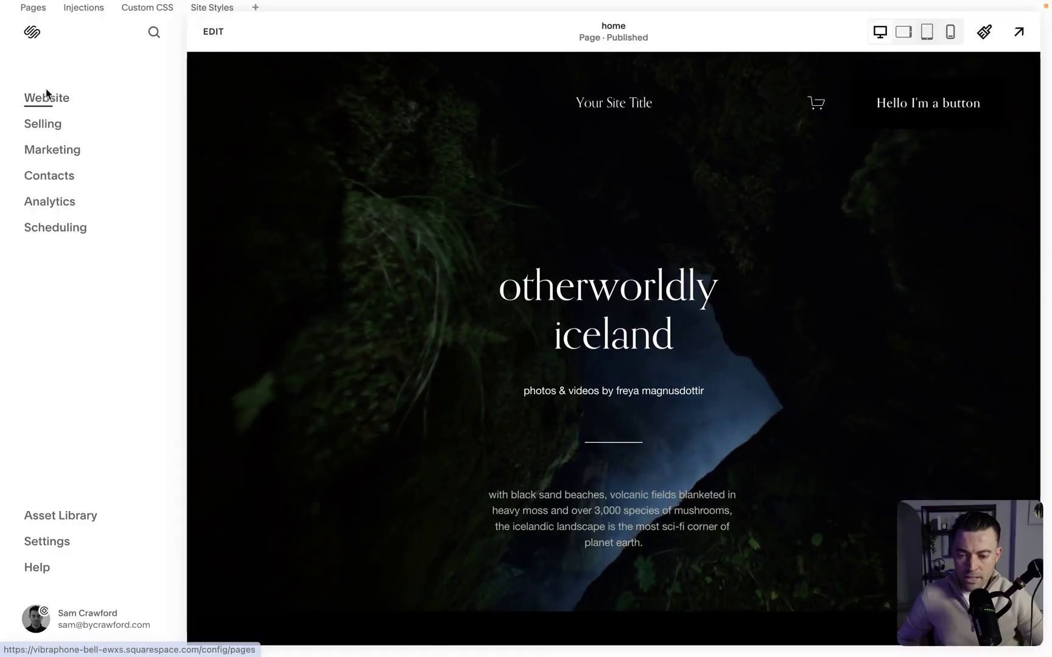
- Add a blank-layout store page to the Main Navigation and rename it from Store 1 to the owner's store name
click(56, 107)
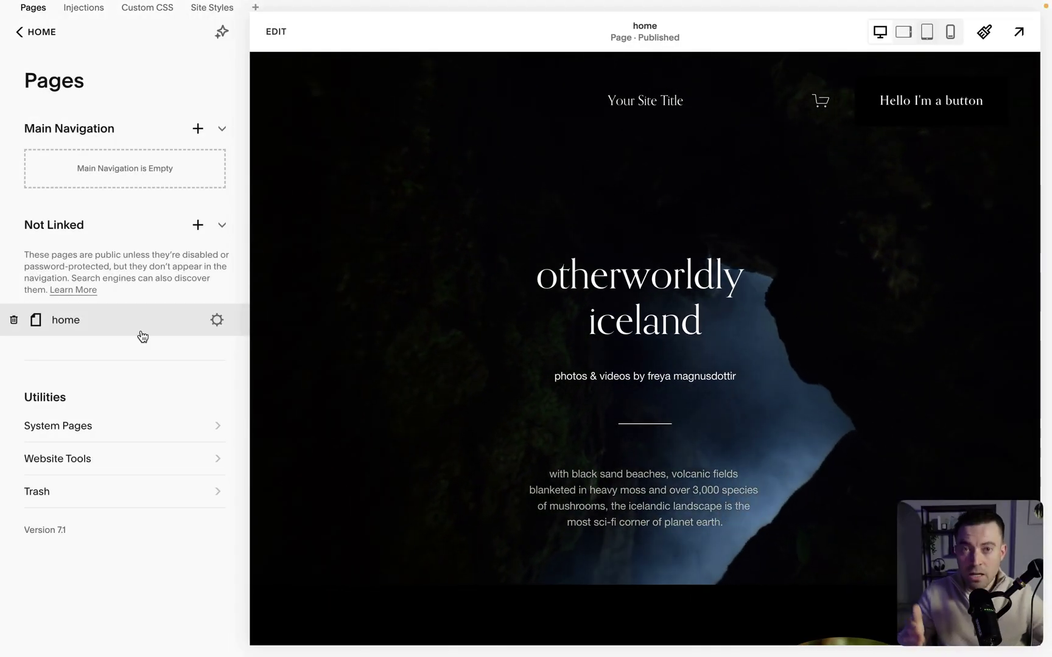
click(198, 129)
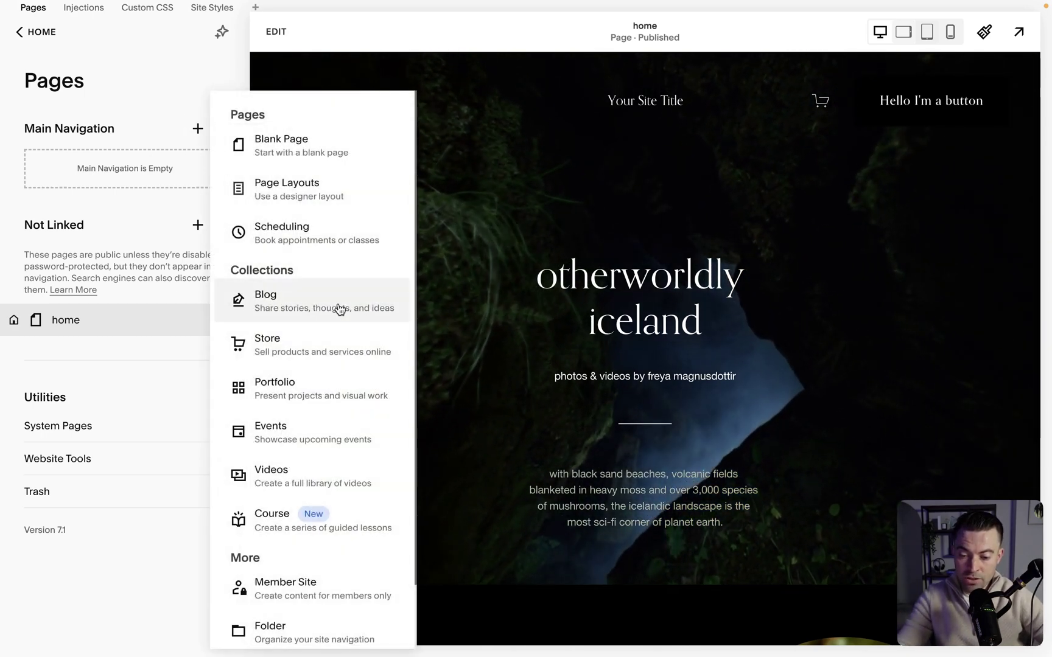
click(286, 353)
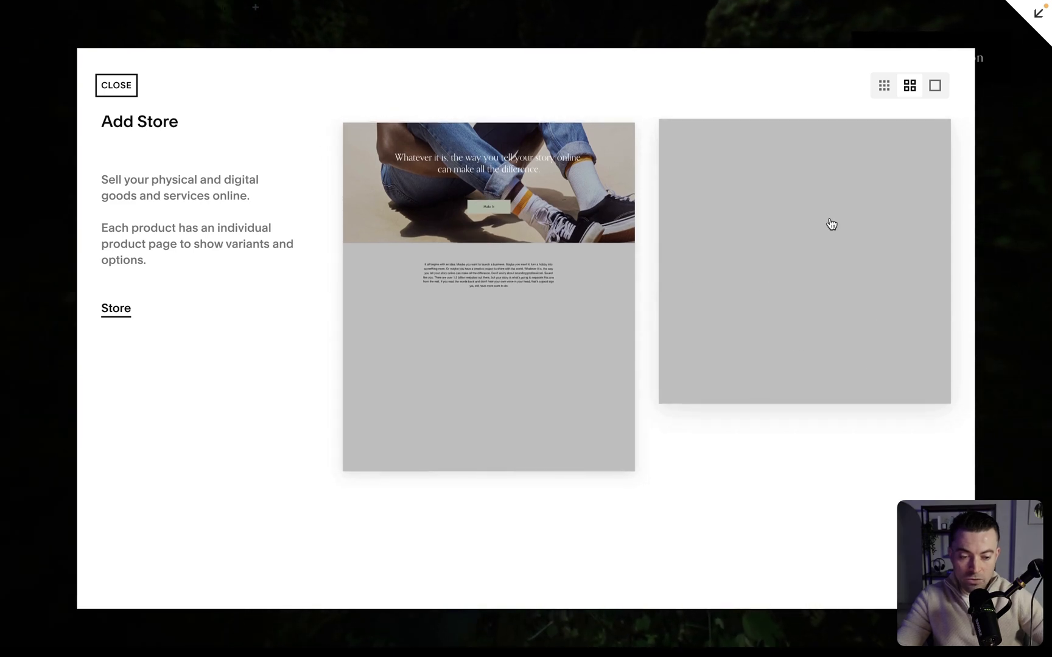
click(712, 233)
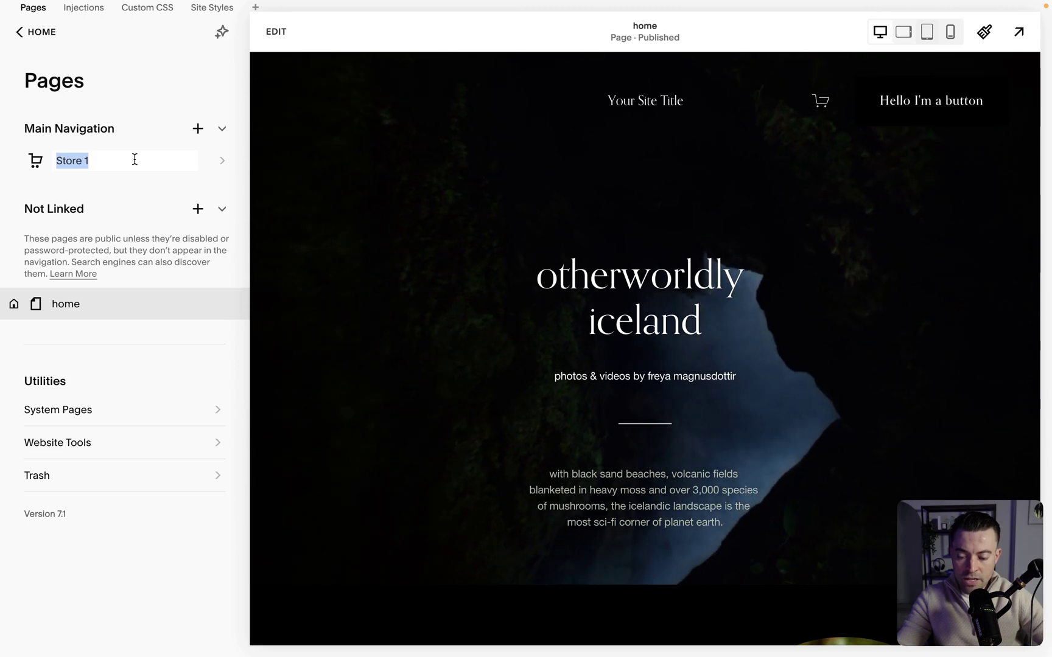
text(Sam's store)
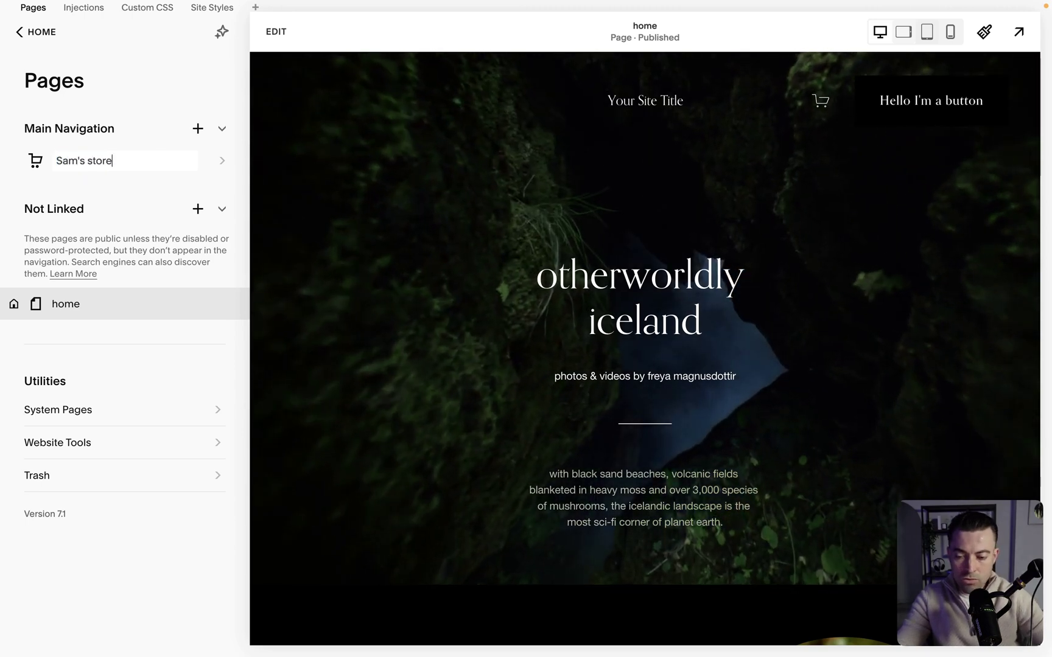
key(Return)
- Open the Style 01 product page and apply the Full layout to product detail pages
scroll(333, 337, down, 8)
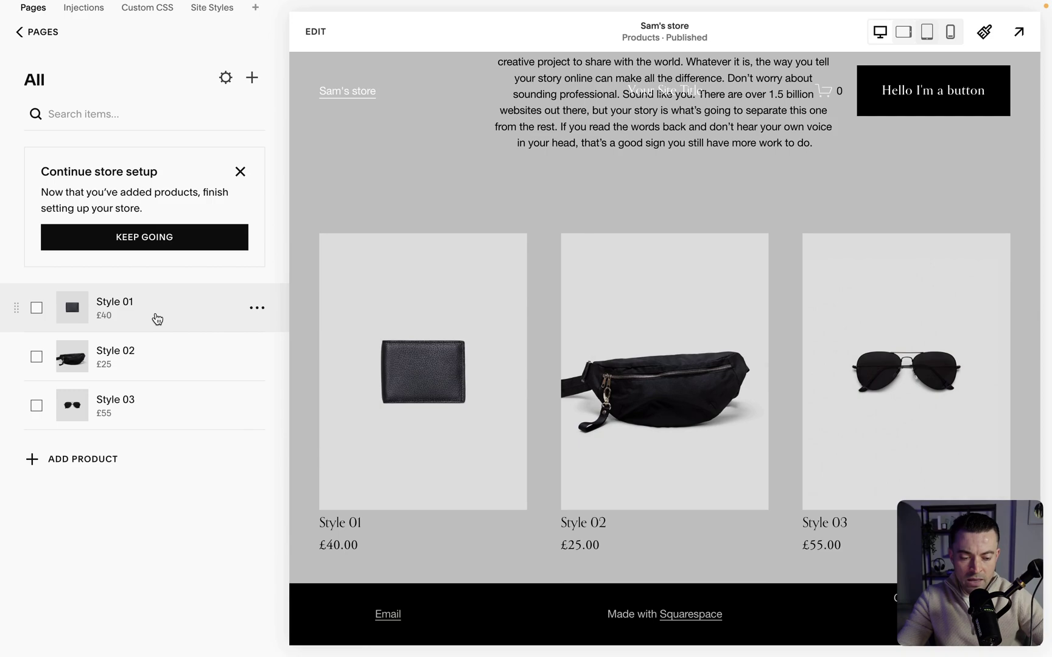
click(157, 318)
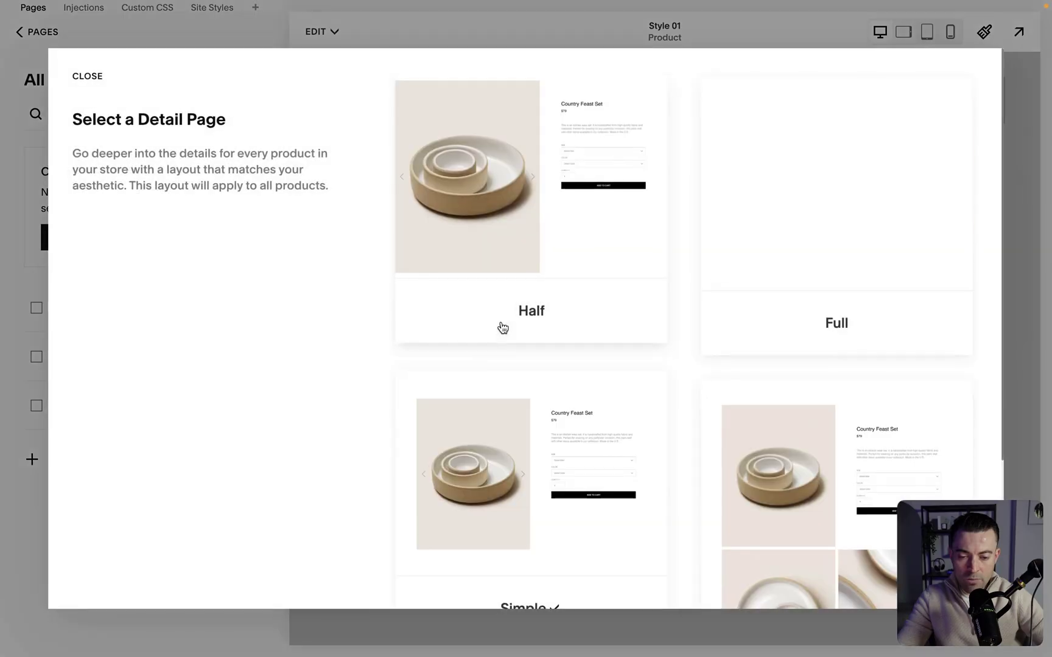
scroll(663, 386, down, 3)
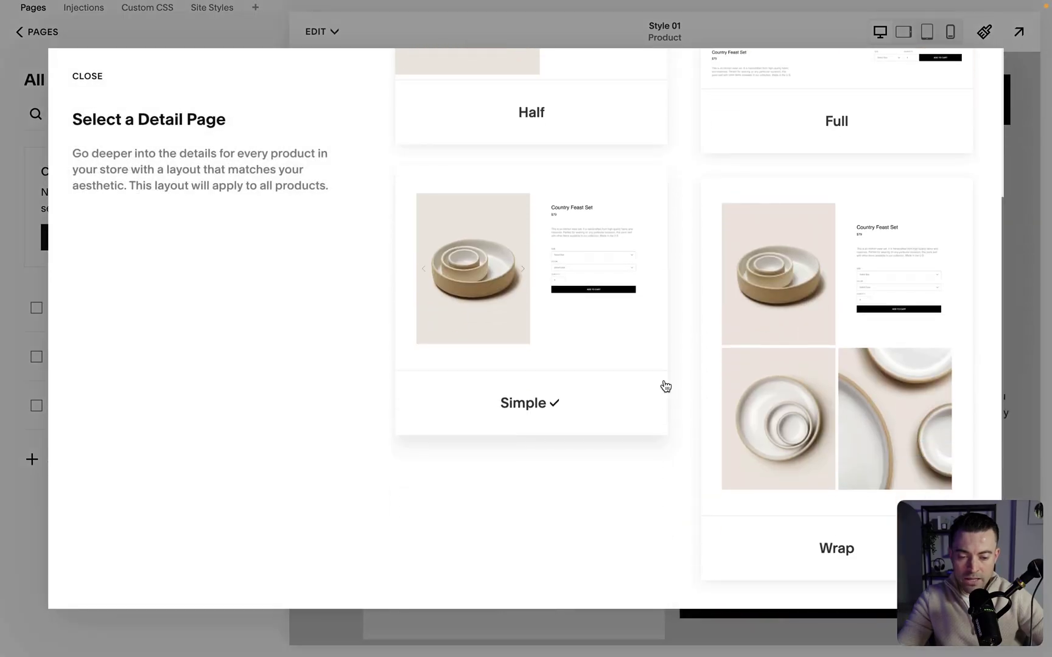
scroll(664, 387, up, 3)
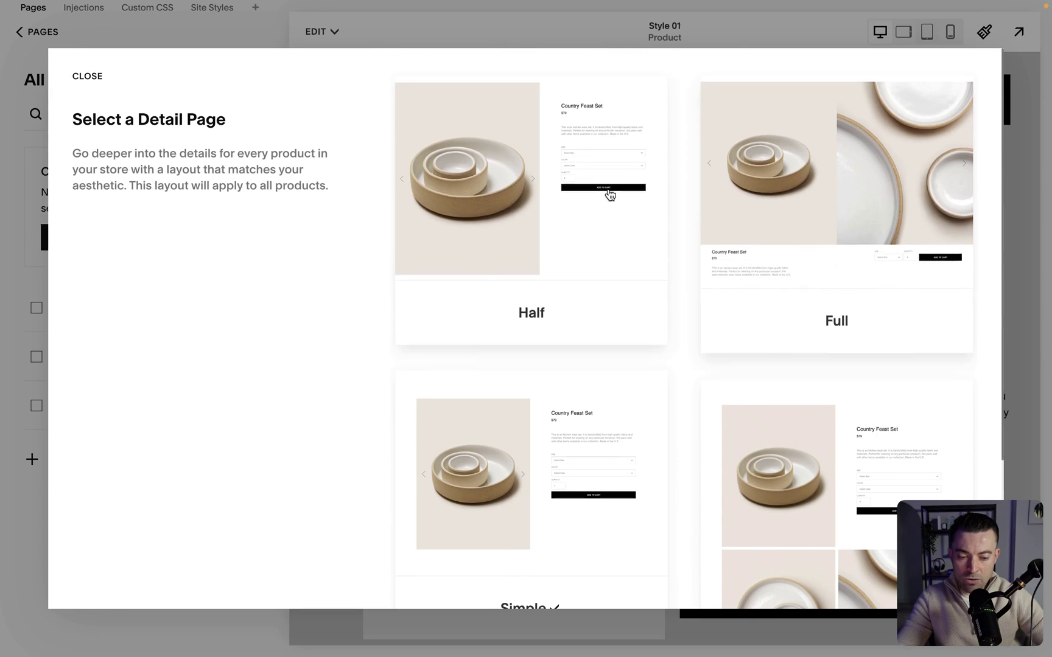
click(788, 193)
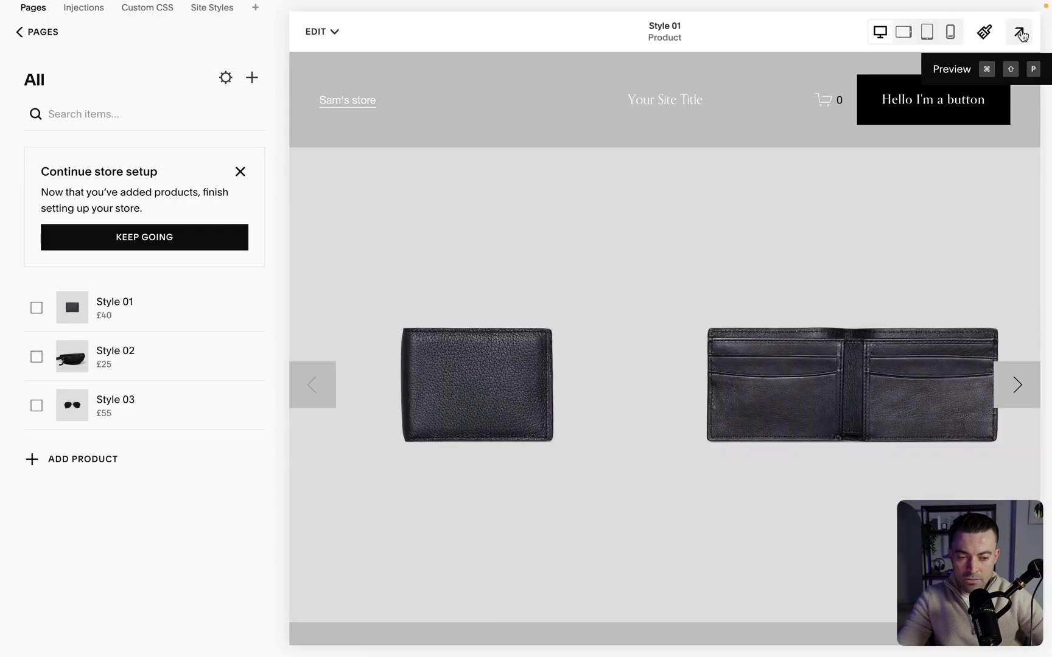
- Preview the Style 01 product page full screen to check its Add To Cart button
click(1018, 32)
scroll(720, 235, down, 10)
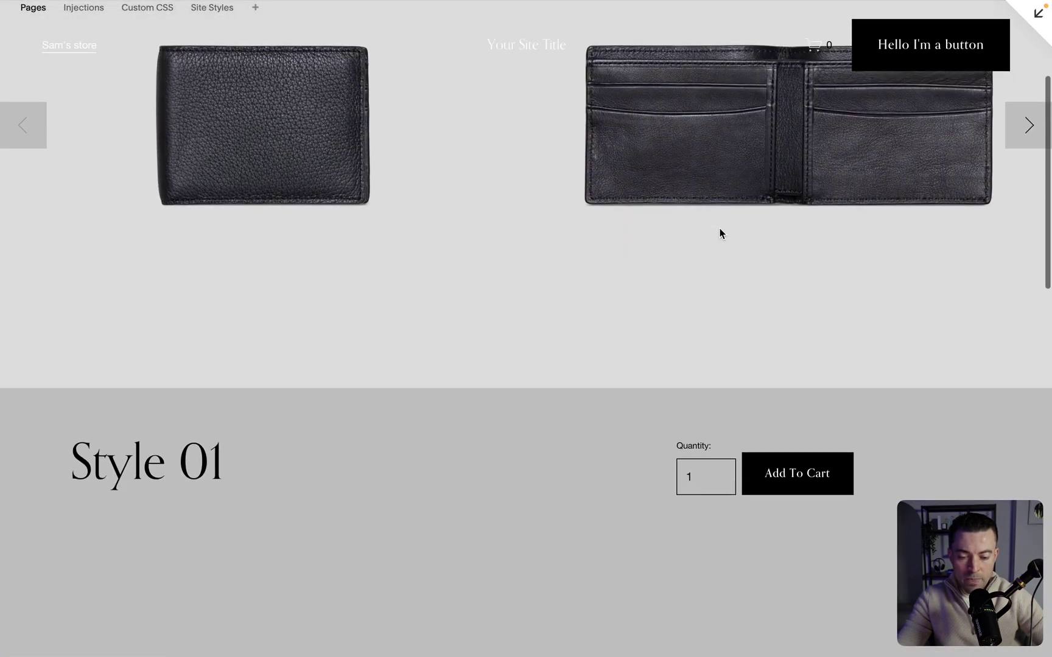
scroll(720, 233, down, 10)
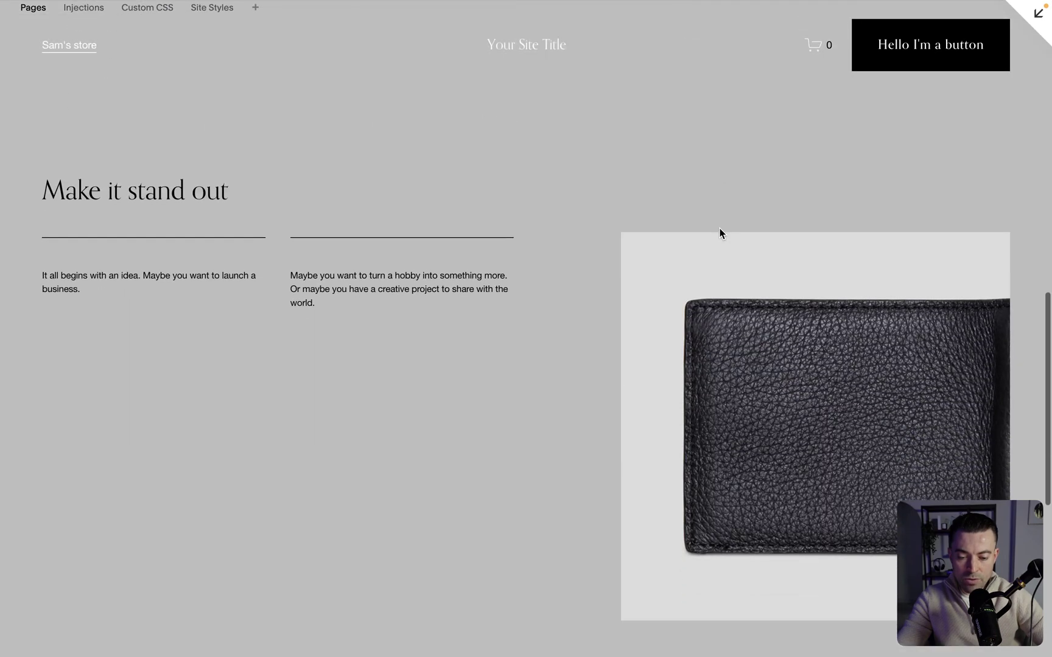
key(Escape)
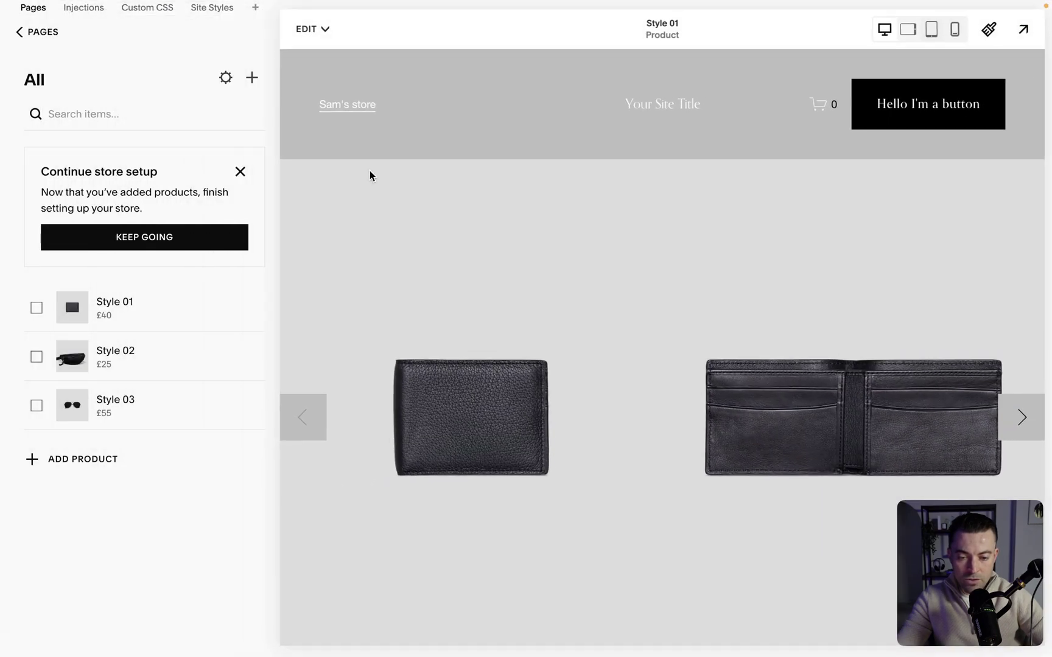
- Review the product section's Format detail-layout options in Edit Design, then exit back to products
click(334, 35)
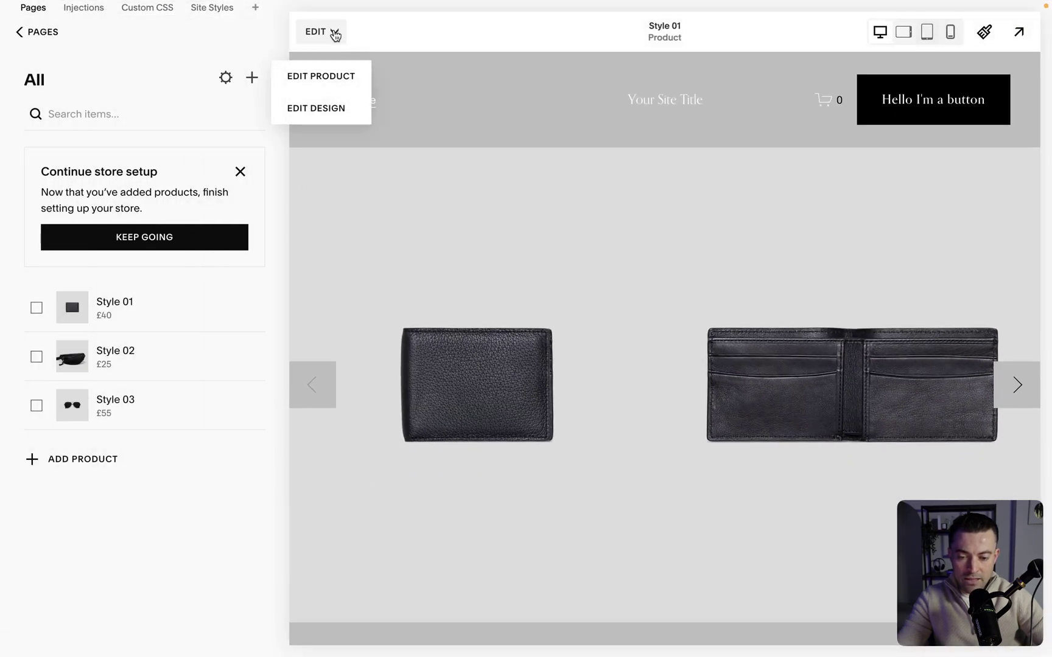
click(316, 109)
click(950, 231)
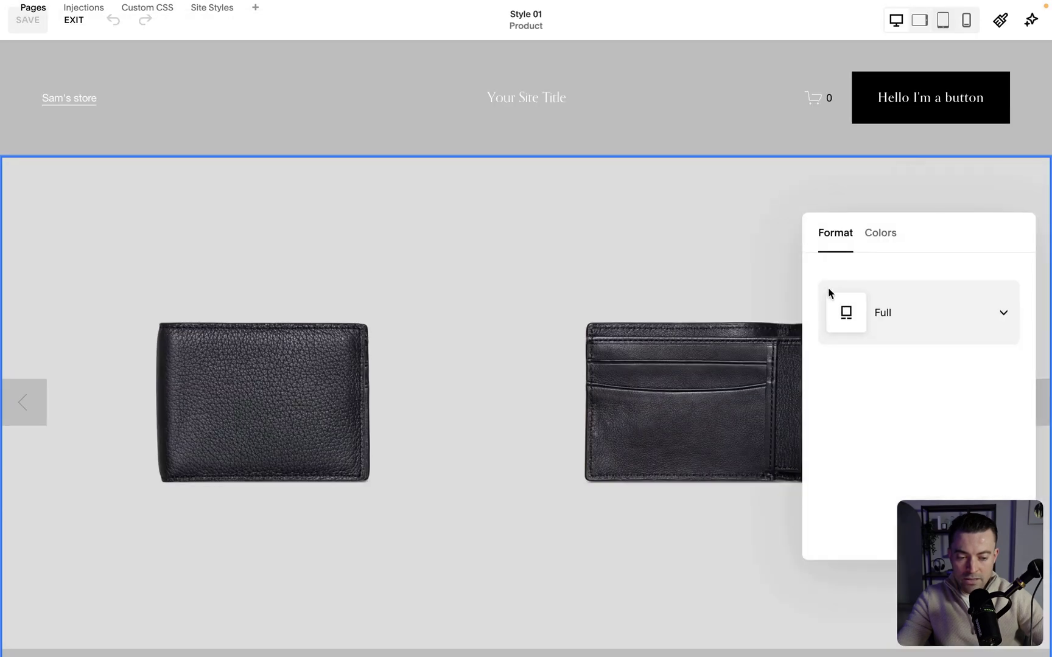
click(905, 315)
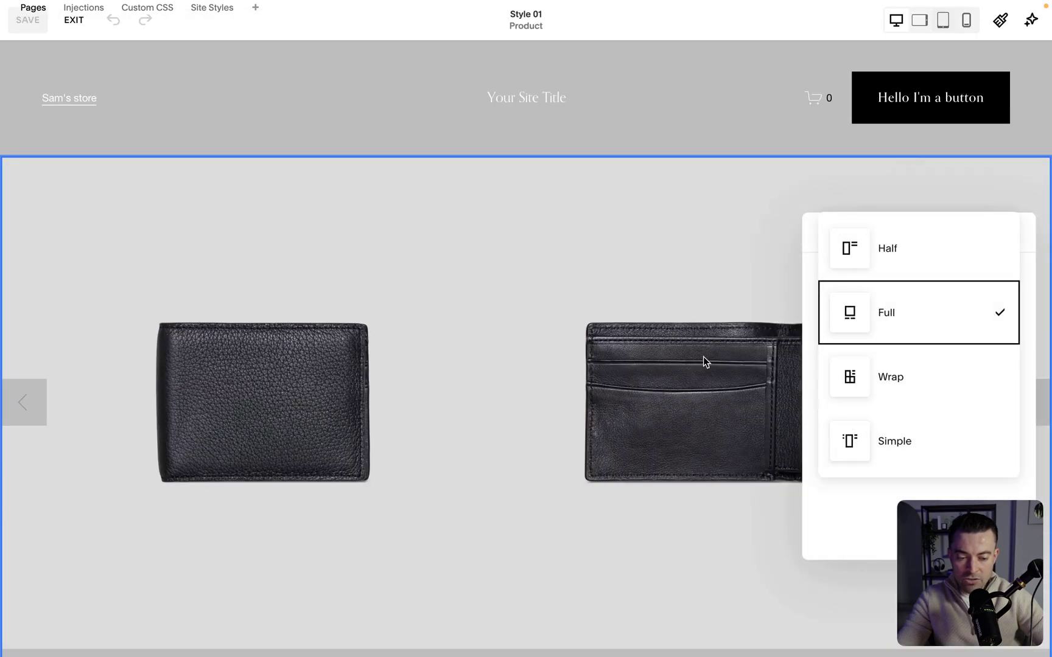
scroll(699, 353, down, 2)
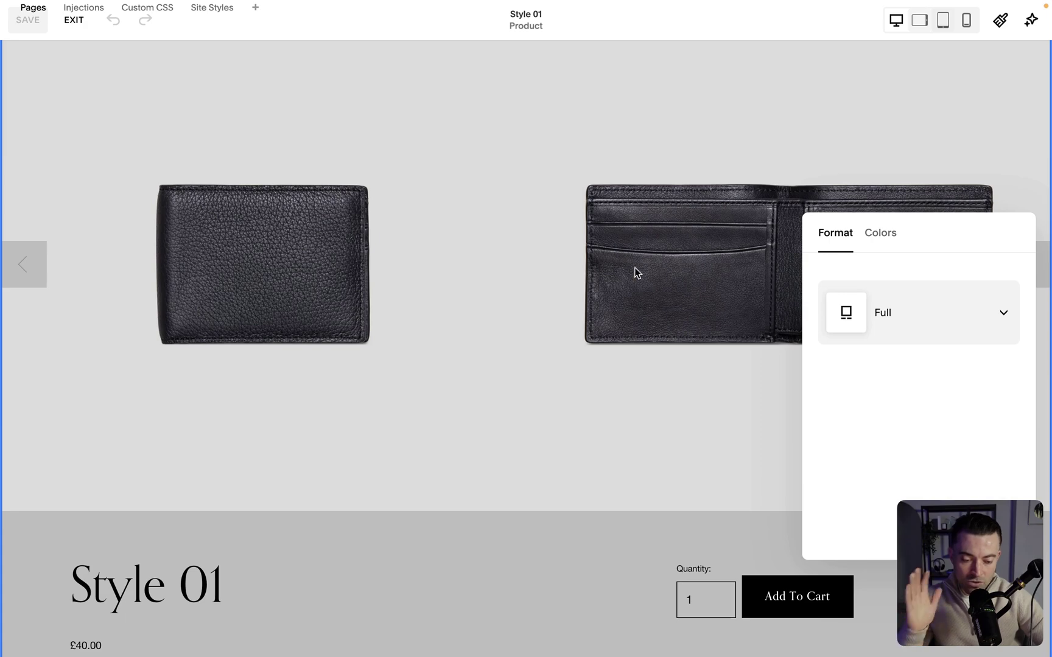
click(69, 30)
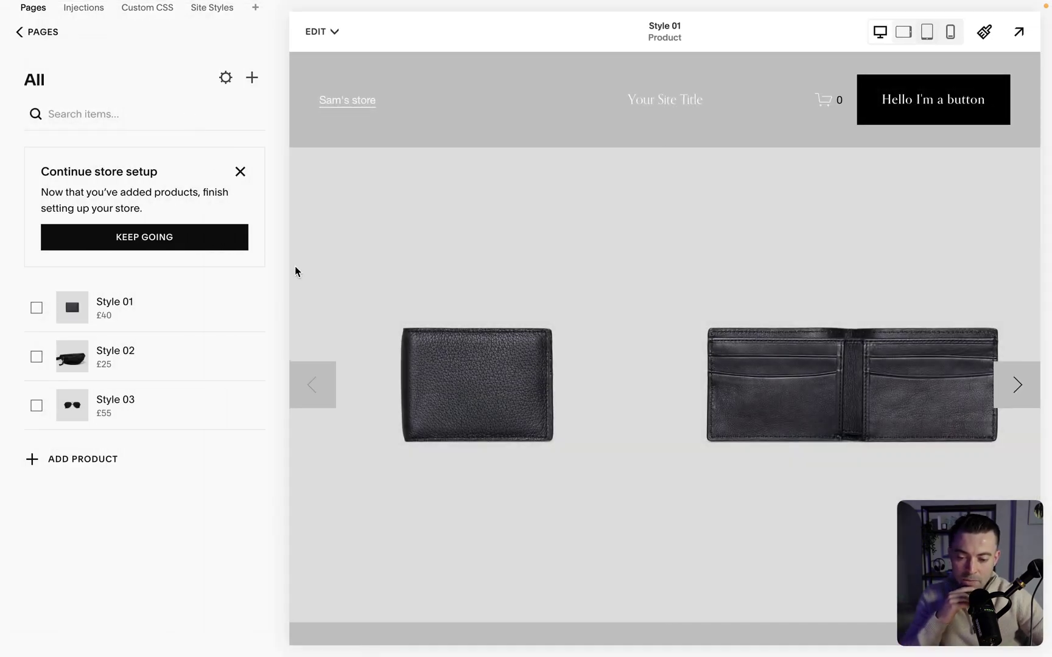
- Create a new blank physical product that is listed as Name at £0
click(71, 464)
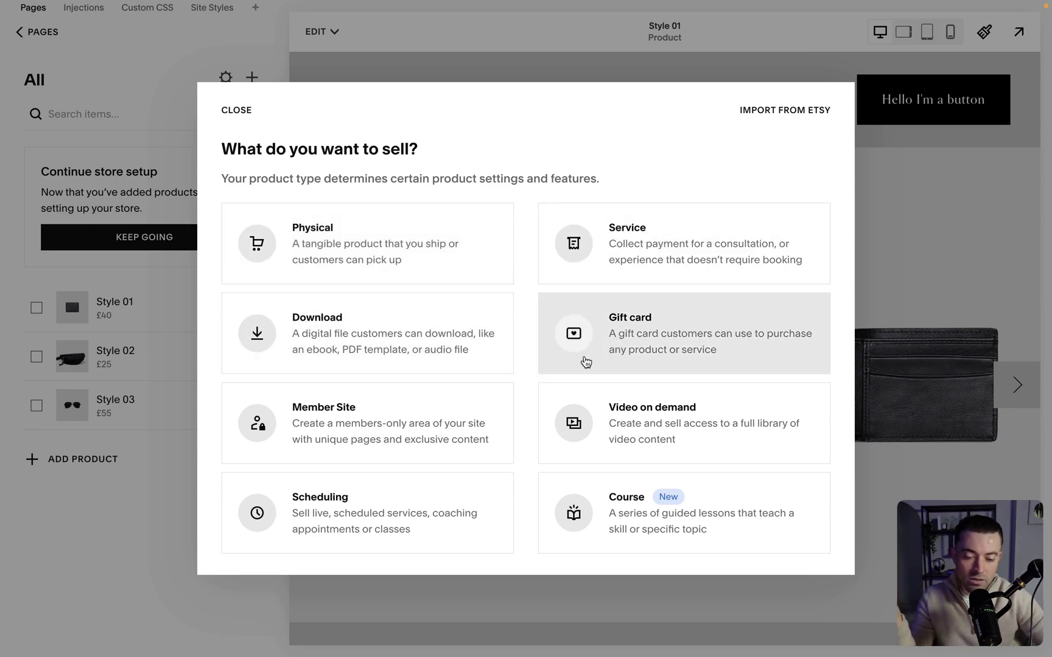
click(408, 220)
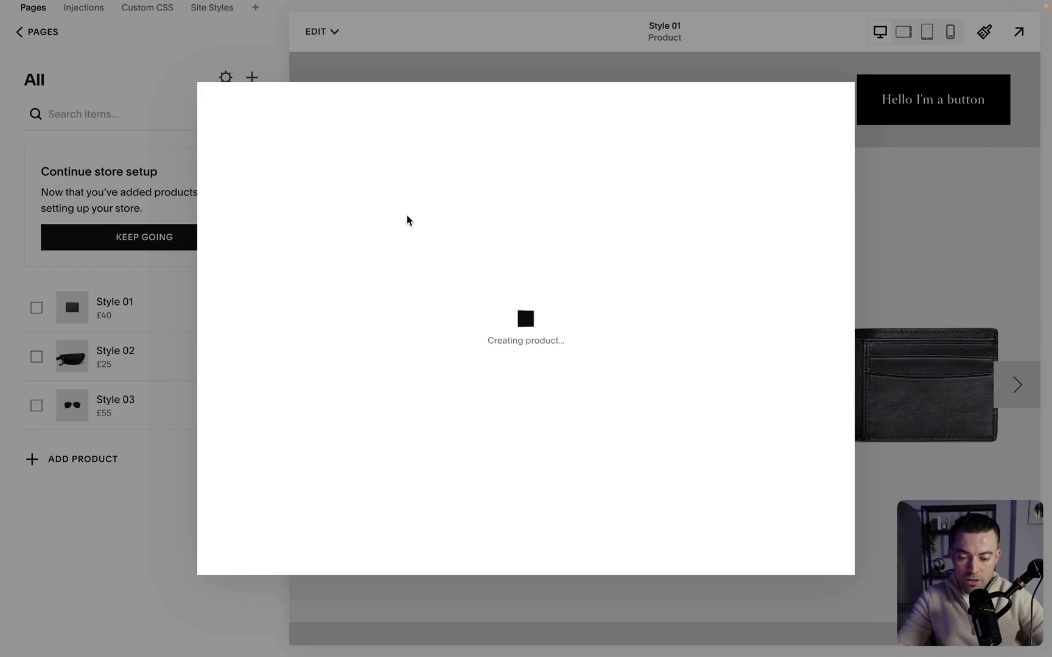
scroll(417, 260, down, 5)
scroll(418, 260, down, 3)
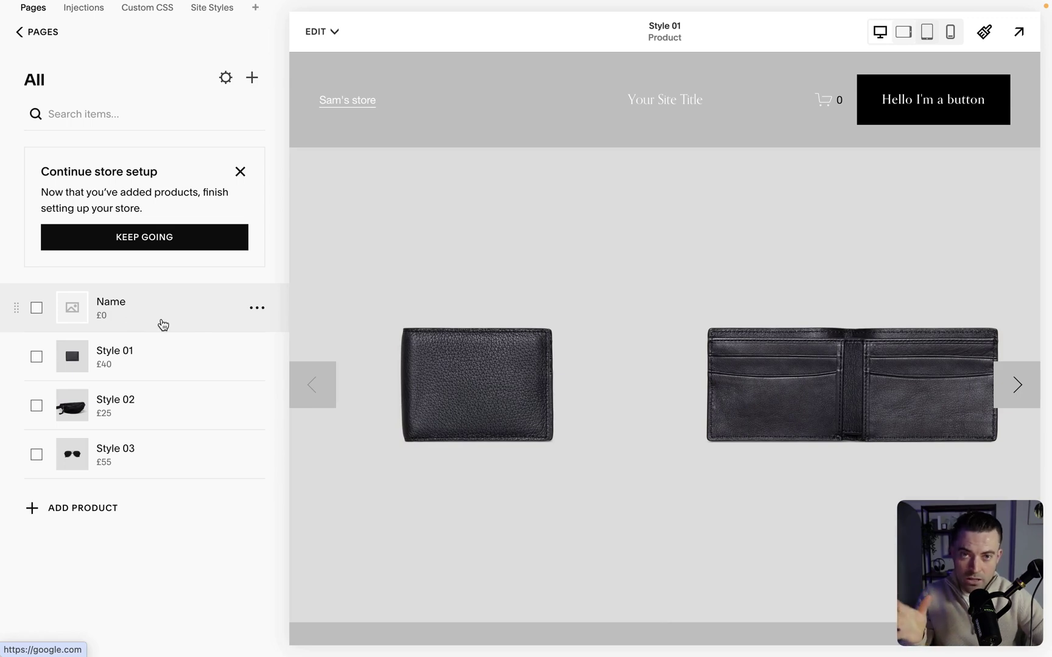
- Change the store currency to US Dollar and save it
click(144, 241)
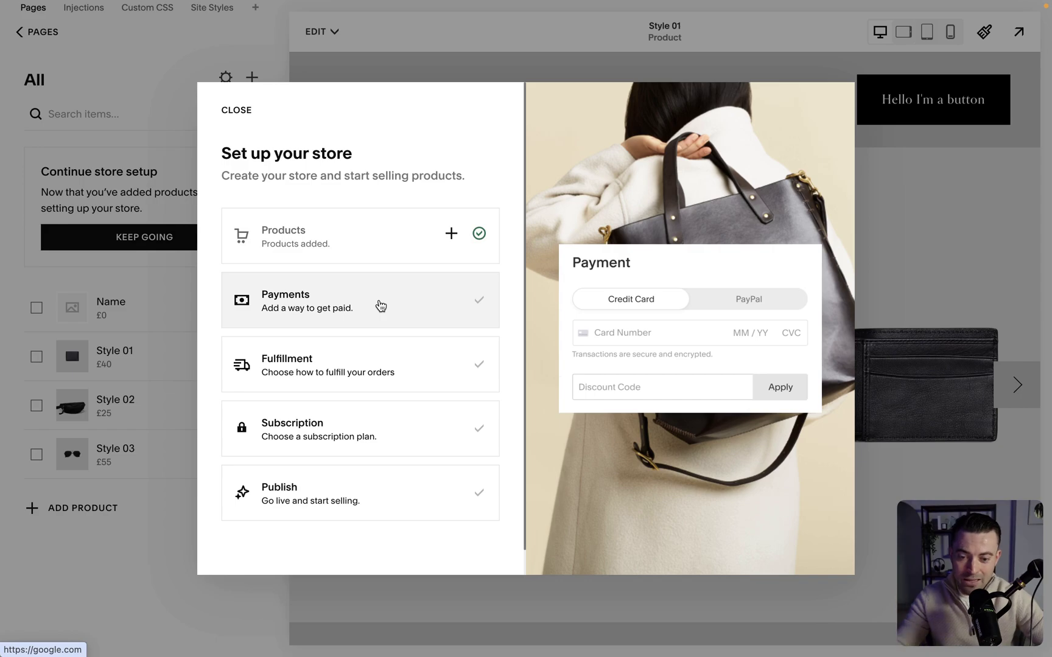
click(380, 304)
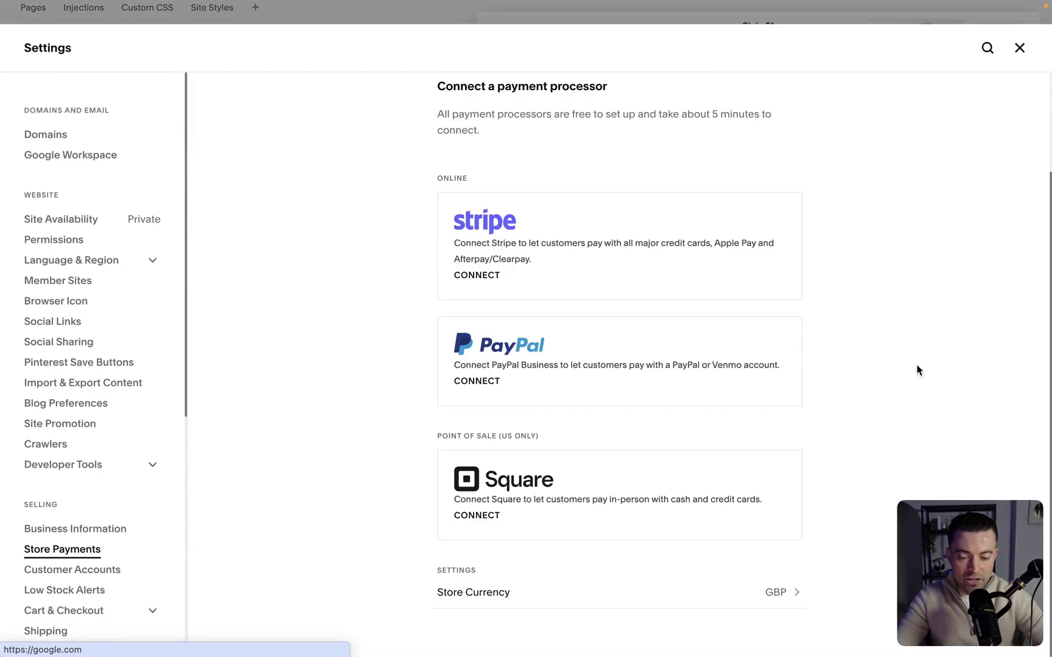
click(512, 602)
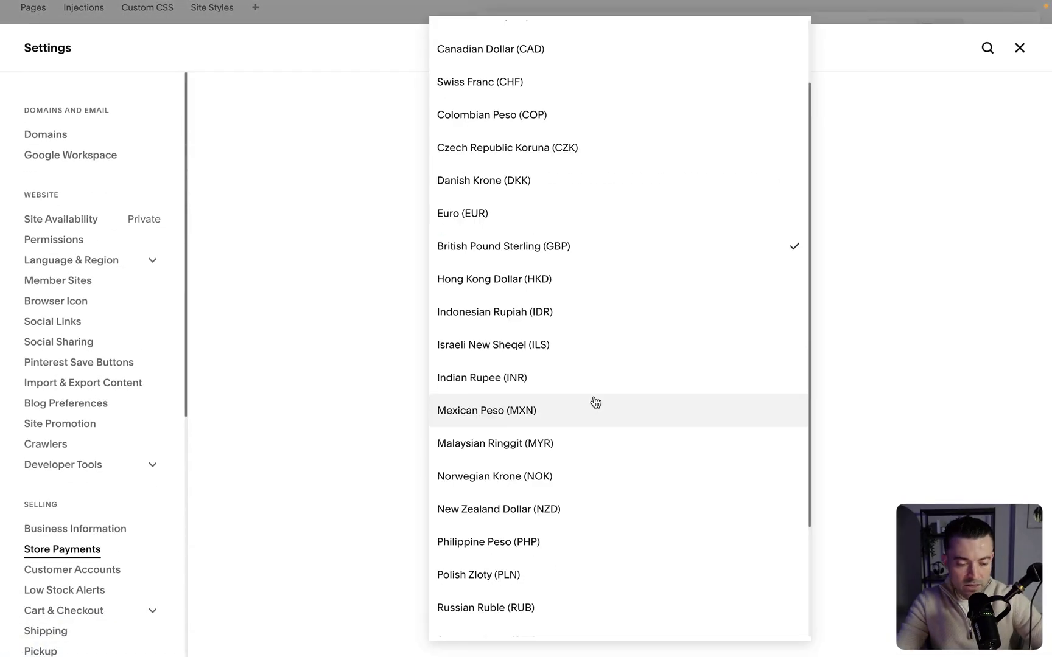
scroll(595, 403, down, 3)
click(479, 585)
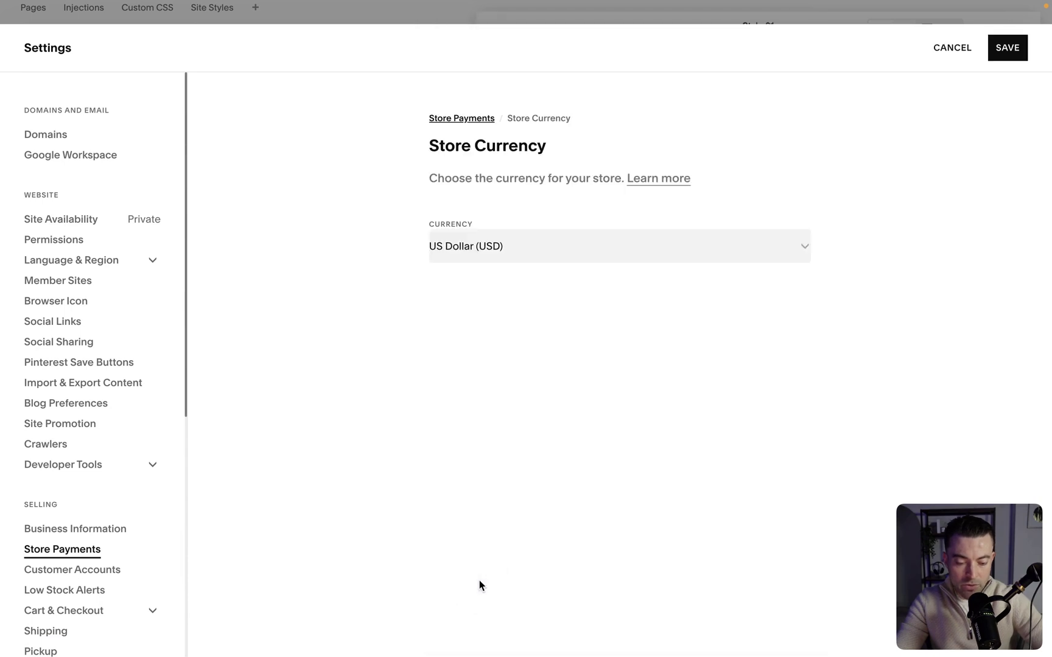
click(1005, 51)
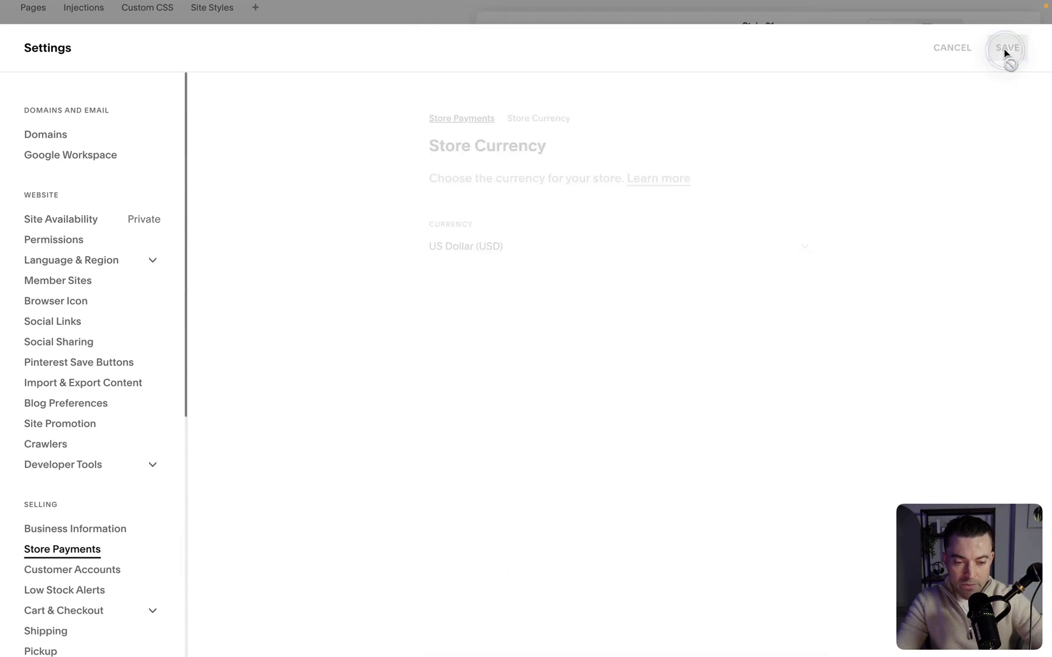
- Open Store Payments to review the Stripe, PayPal and Square processor options
click(474, 122)
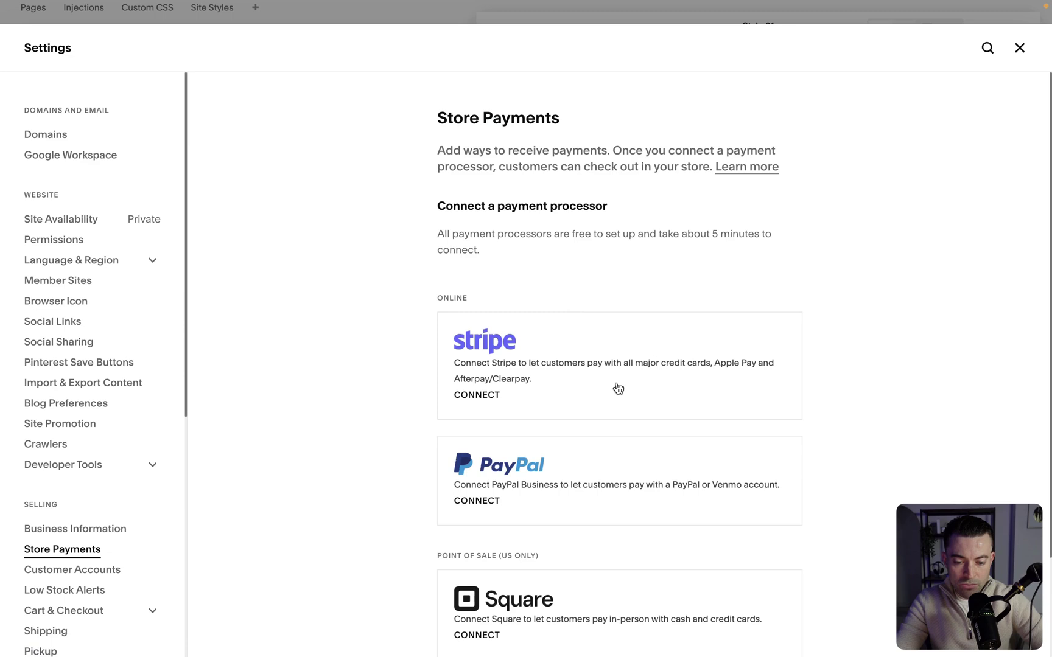
scroll(614, 380, down, 2)
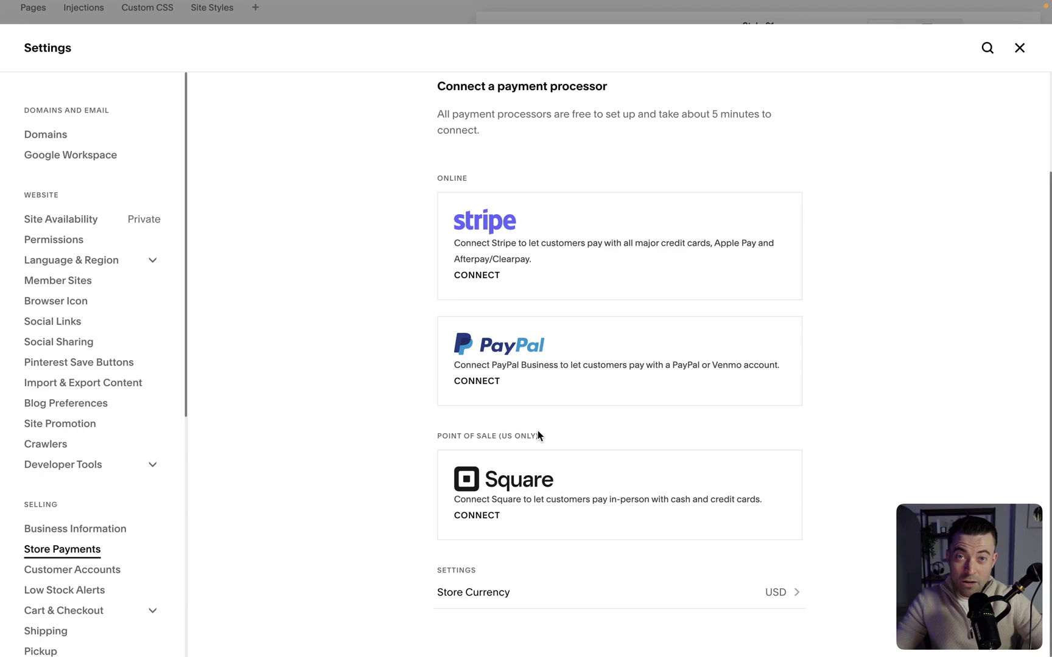
drag(555, 437, 520, 451)
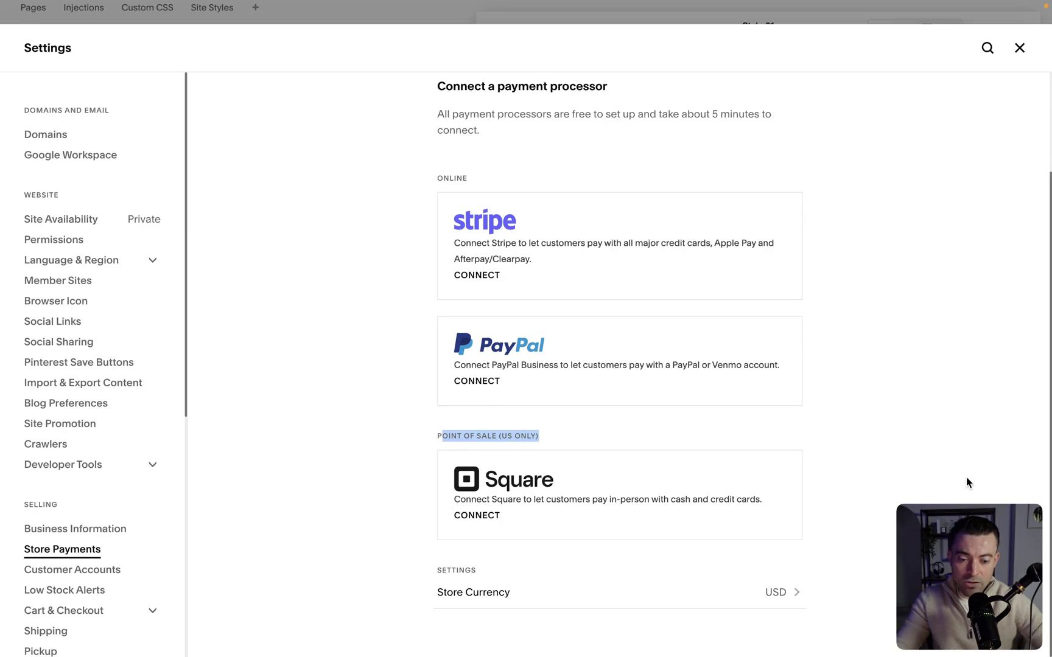
click(932, 389)
- Open Fulfillment shipping settings, try the Etsy import, and bring up Add Shipping Option's rate methods
scroll(925, 387, up, 2)
click(1017, 48)
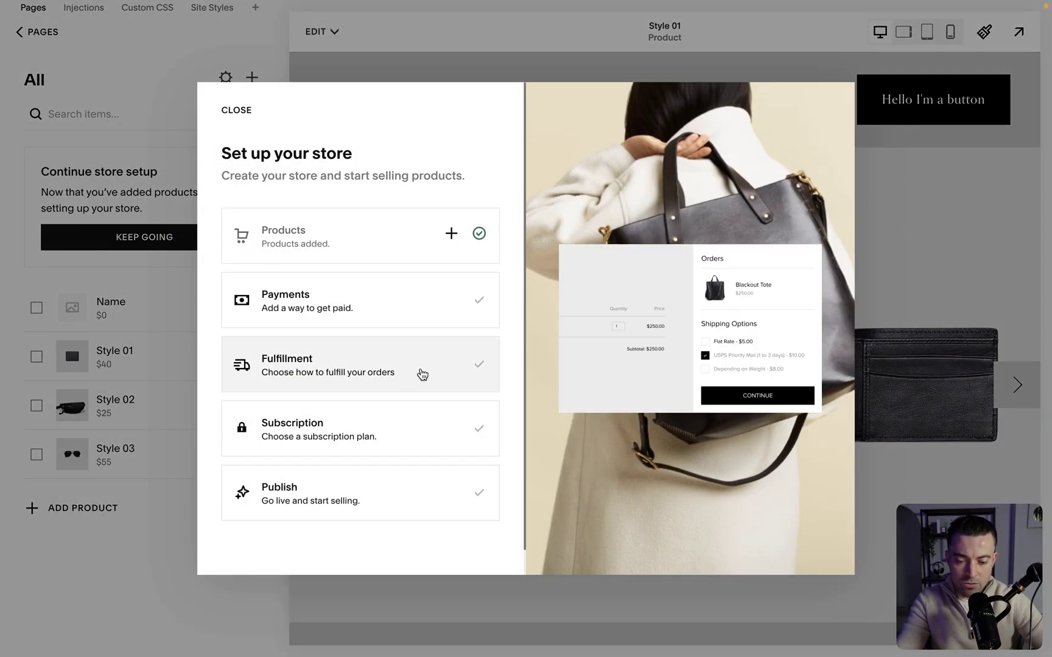
click(375, 370)
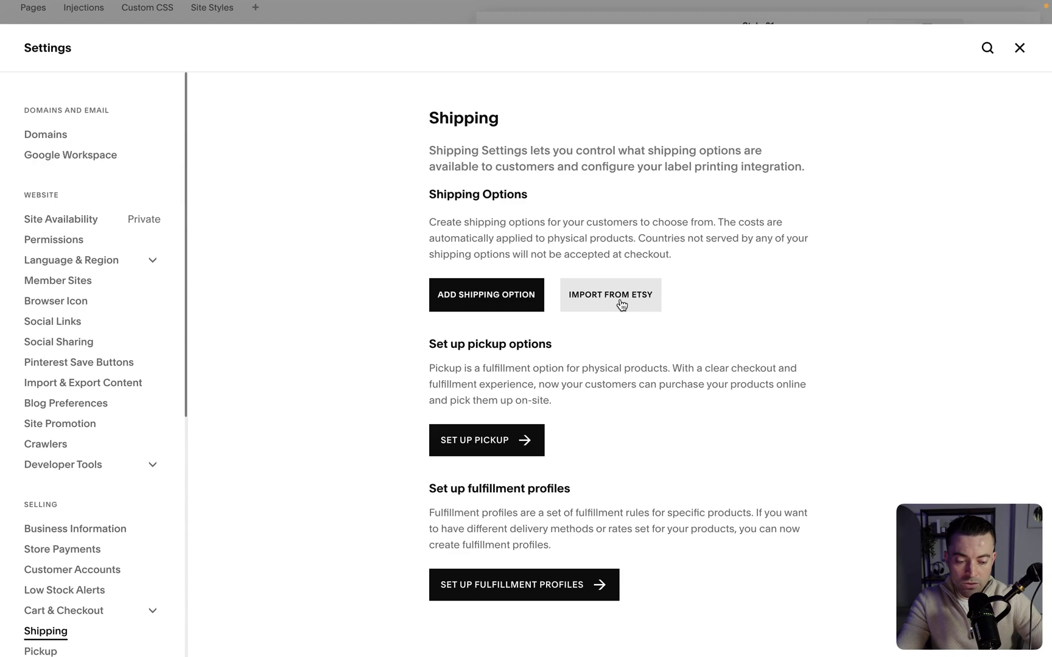
click(621, 305)
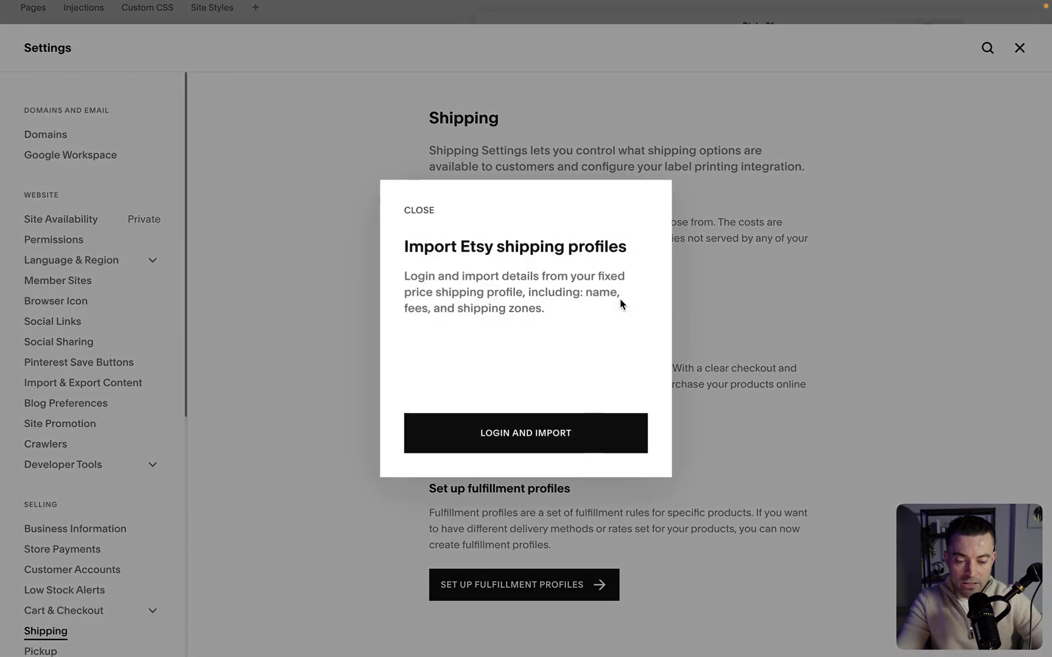
click(533, 435)
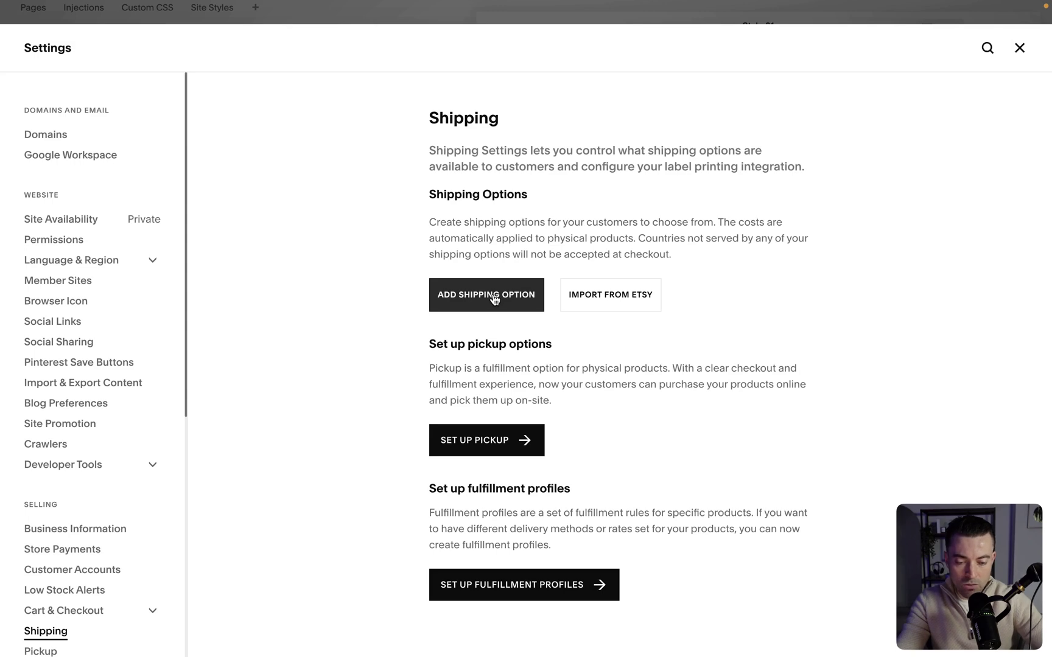
click(494, 300)
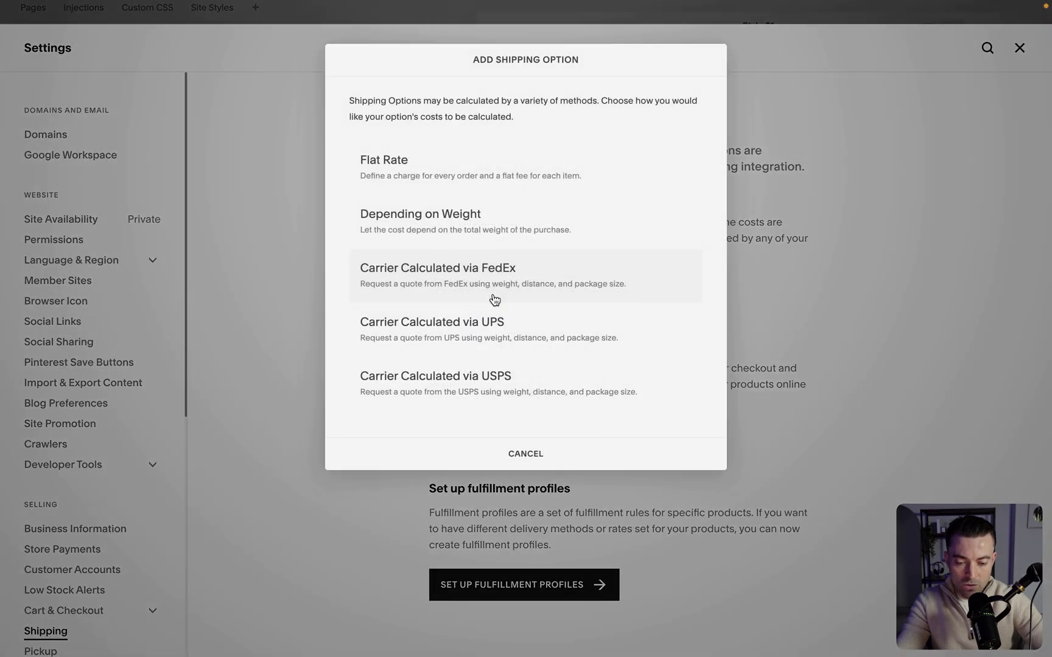
click(520, 392)
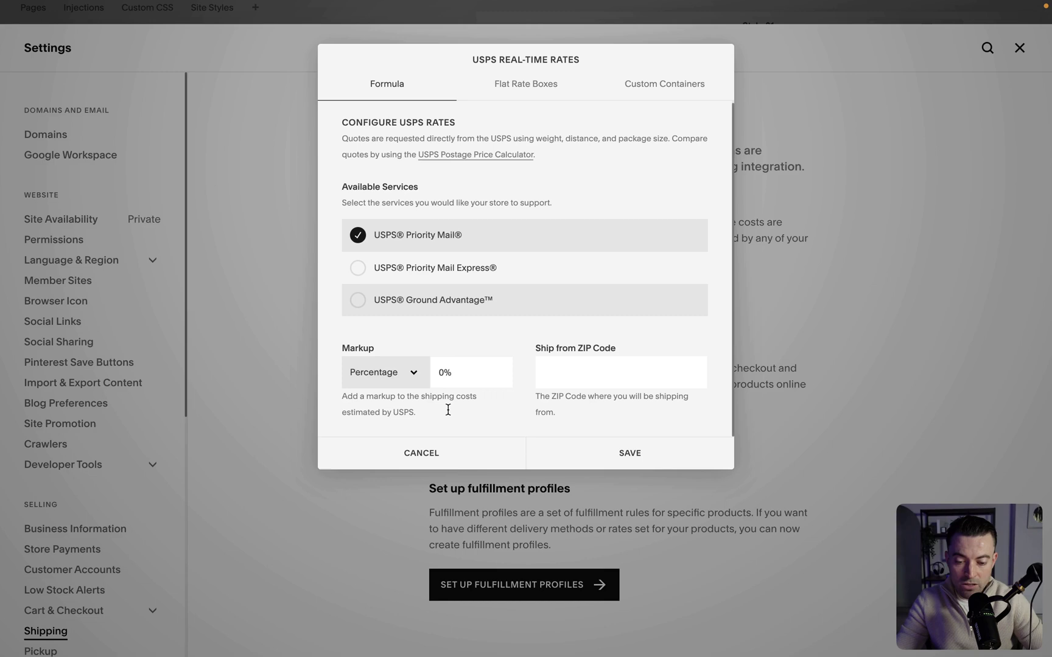
click(452, 370)
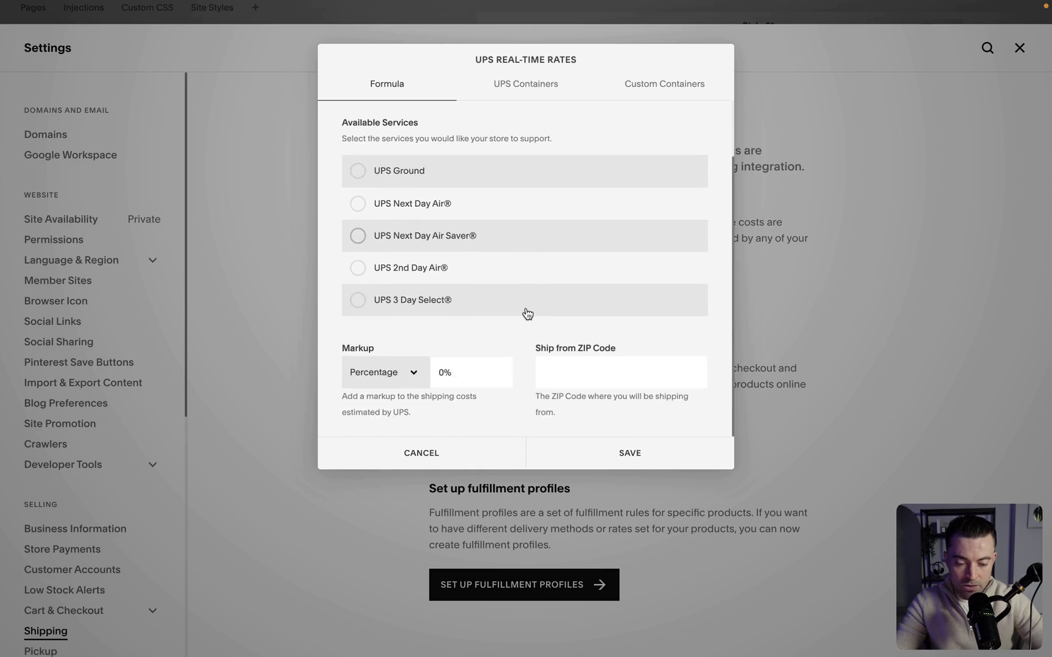
scroll(526, 313, up, 2)
click(449, 464)
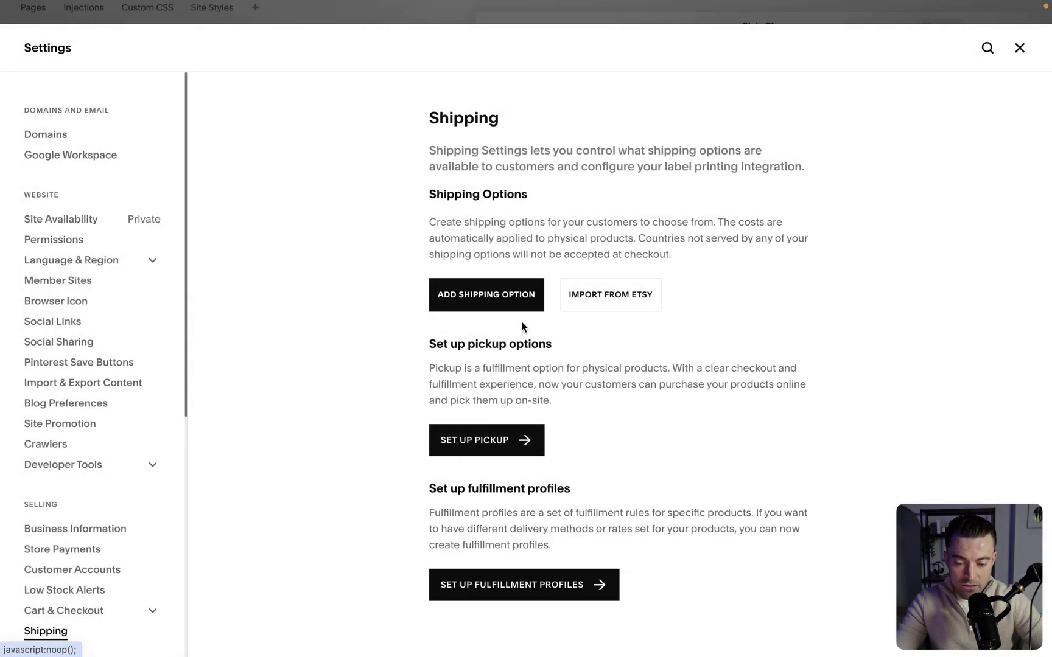
click(496, 302)
click(481, 275)
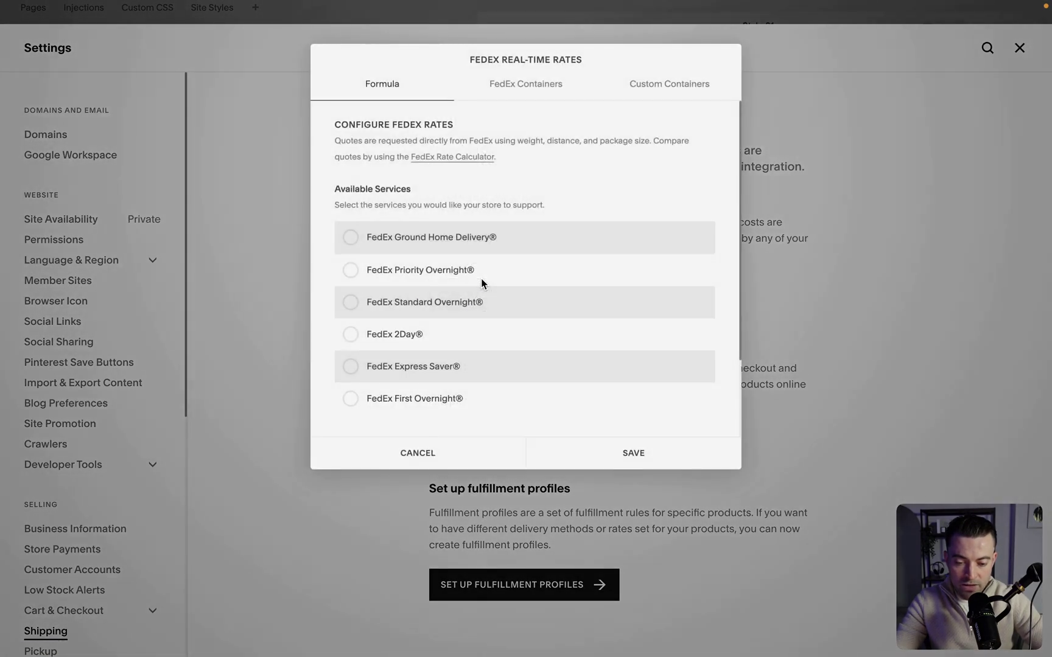
scroll(510, 249, down, 2)
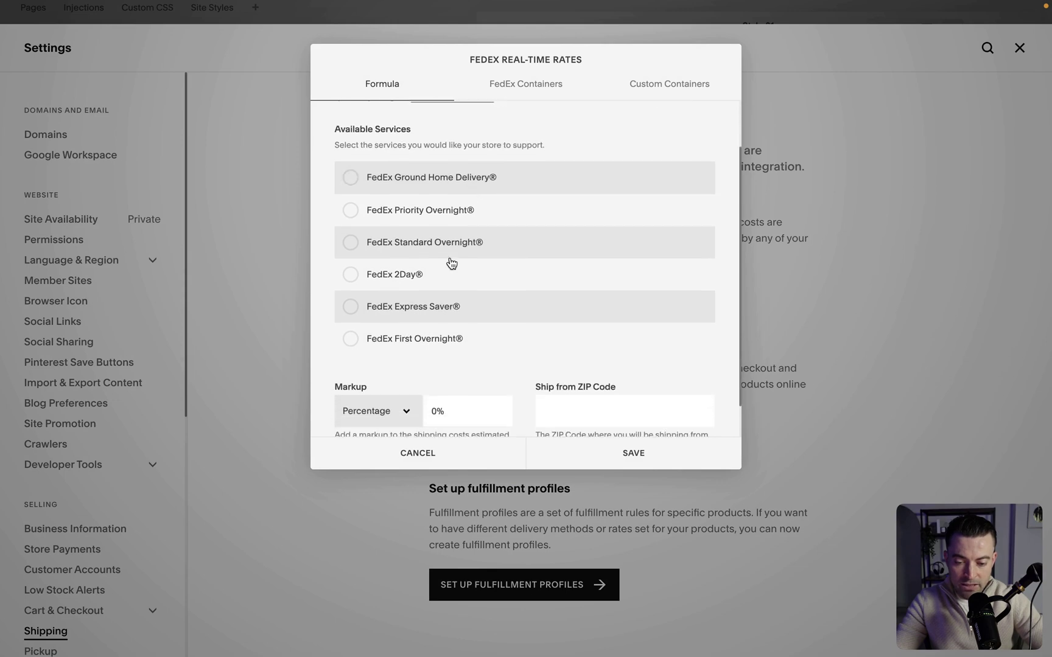
scroll(439, 341, down, 1)
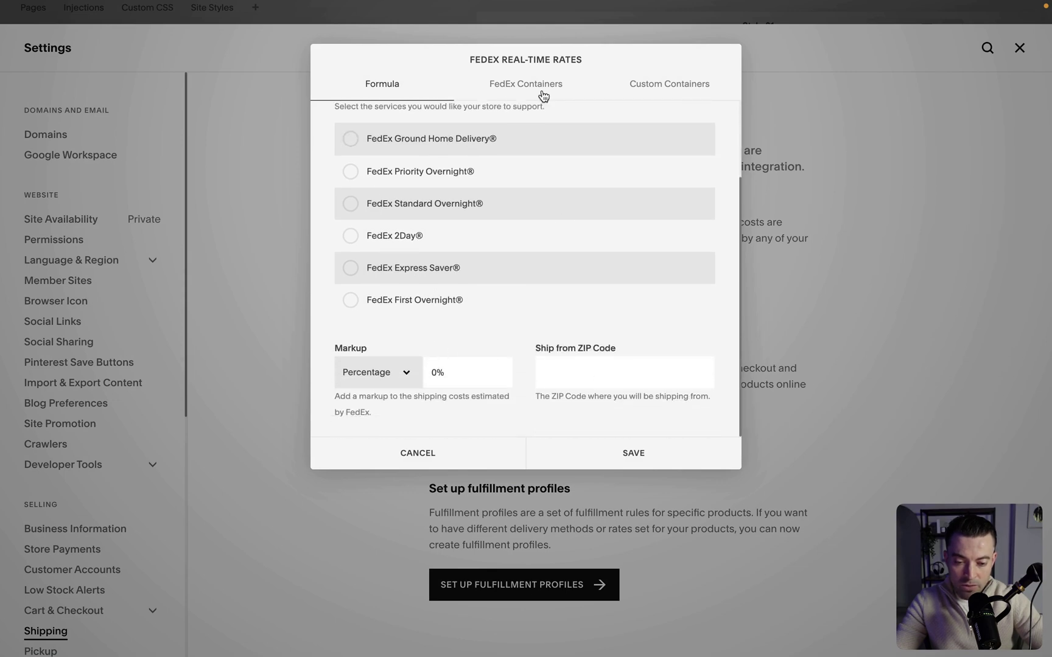
scroll(596, 91, up, 3)
click(665, 84)
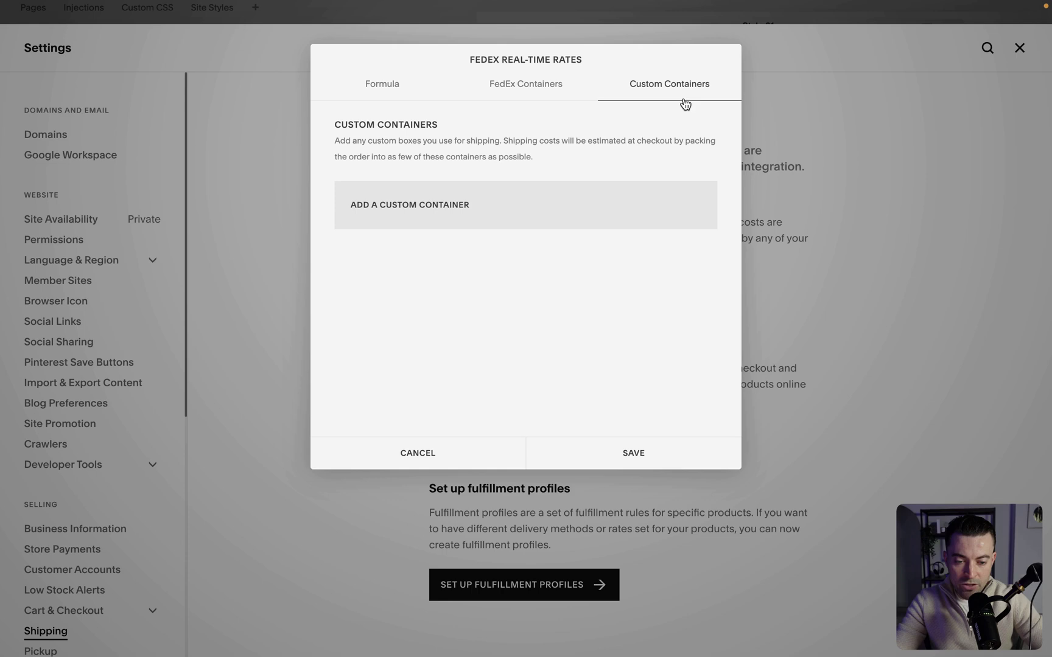
click(453, 207)
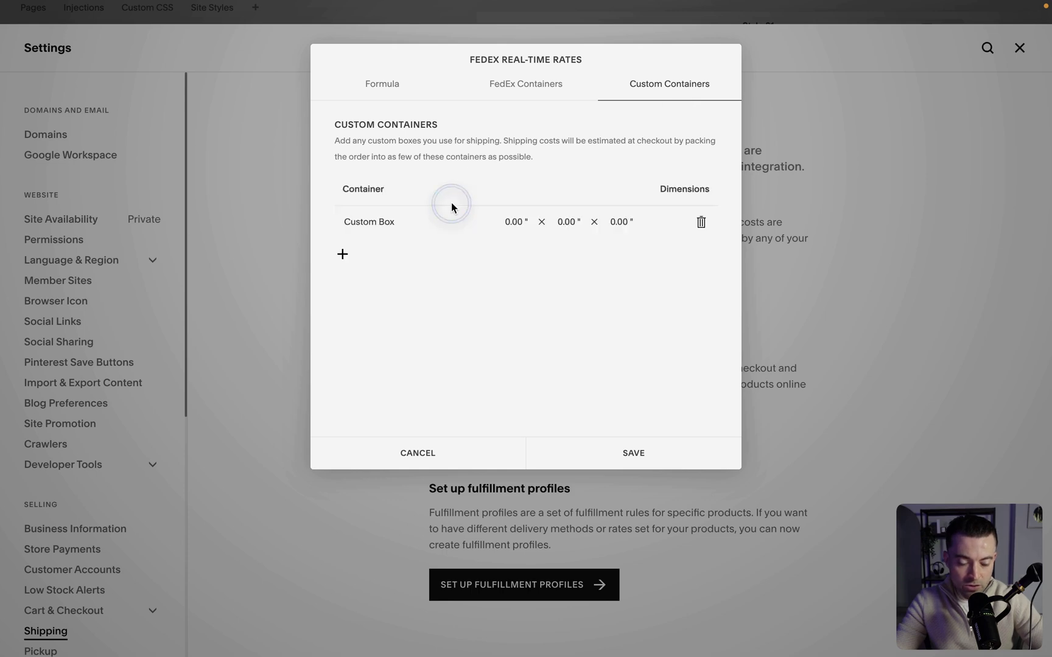
click(390, 226)
triple_click(390, 226)
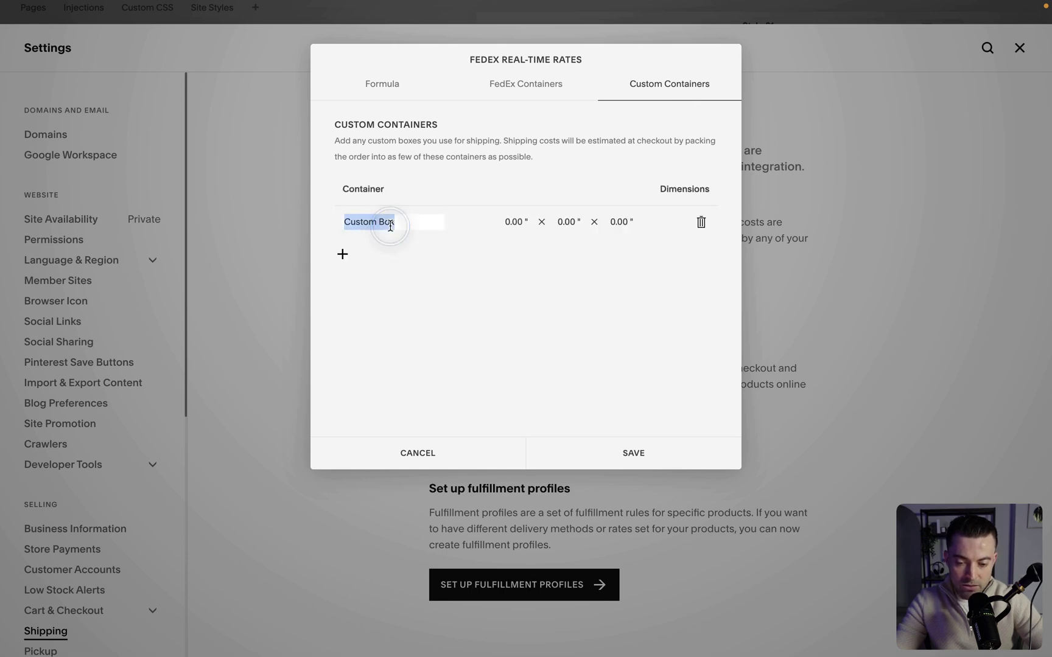
click(515, 225)
click(566, 224)
click(620, 222)
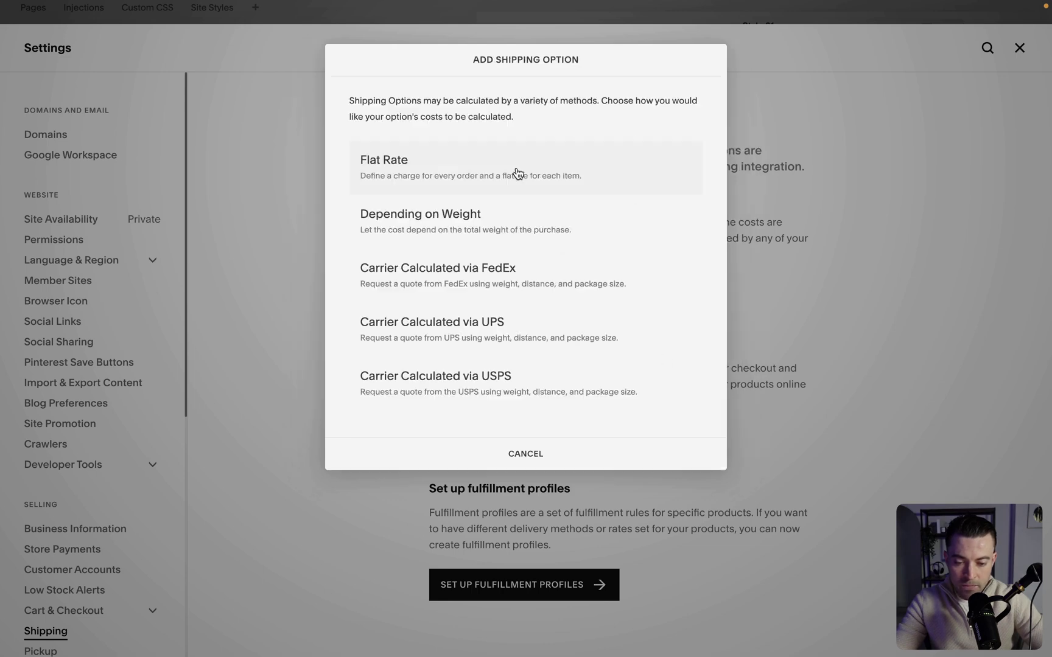
click(516, 171)
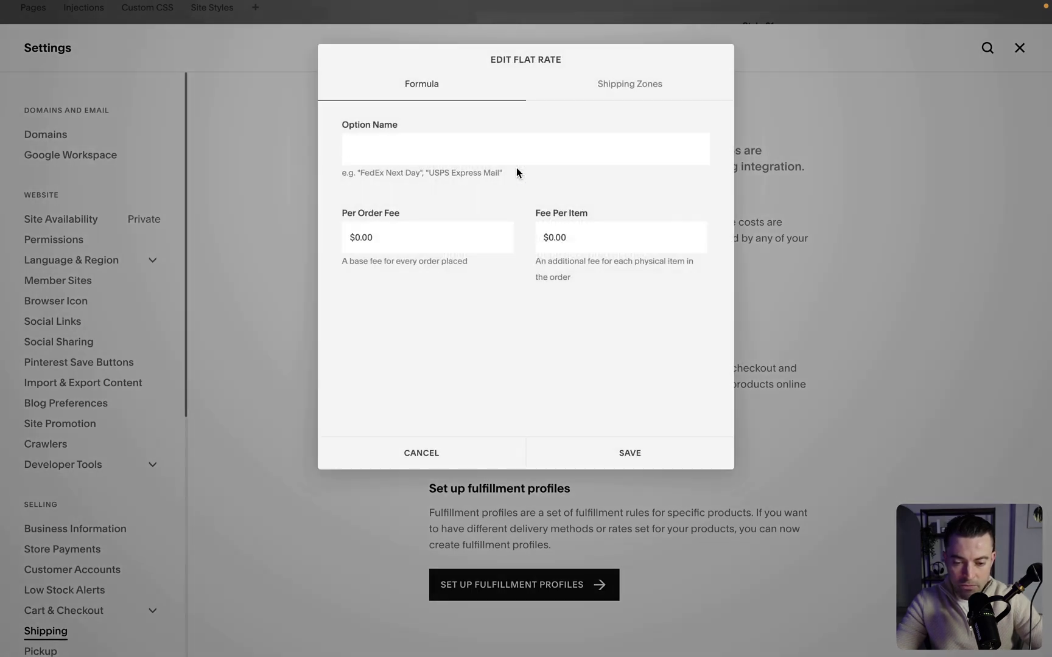
- Name the flat rate 'Fulfilment' with a $20.00 per-order fee and a $5.00 per-item fee
text(Fulfilme)
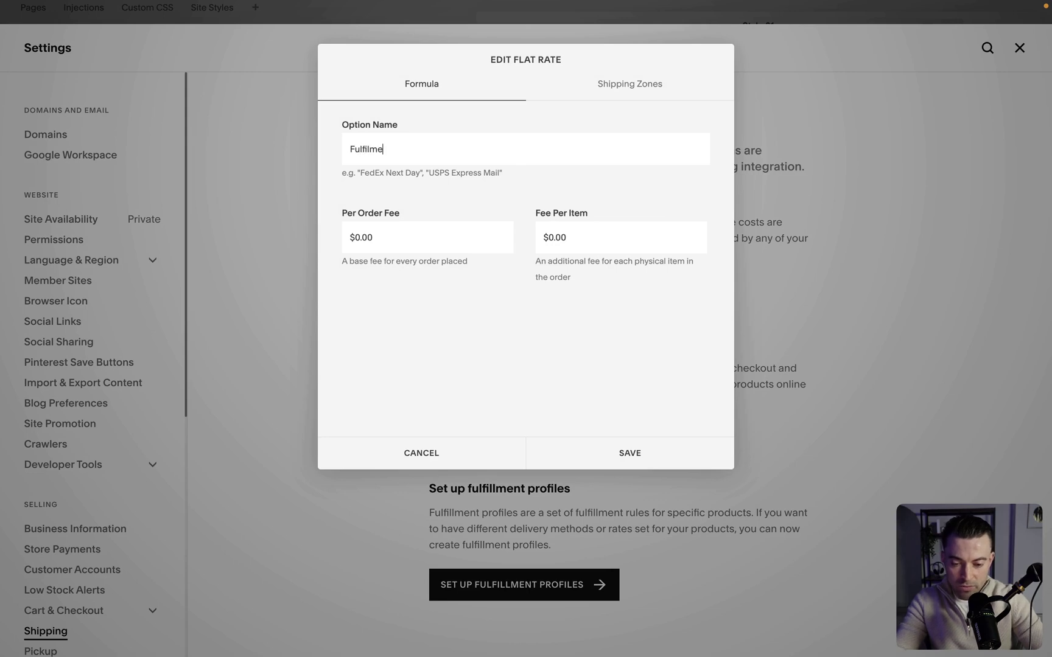
text(nt)
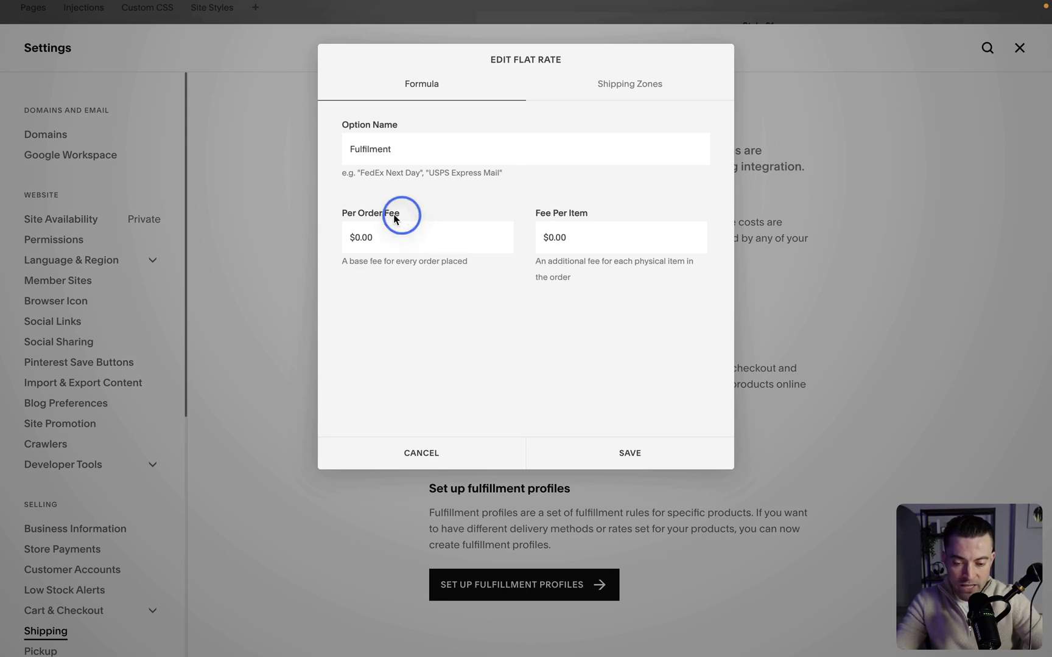
triple_click(395, 218)
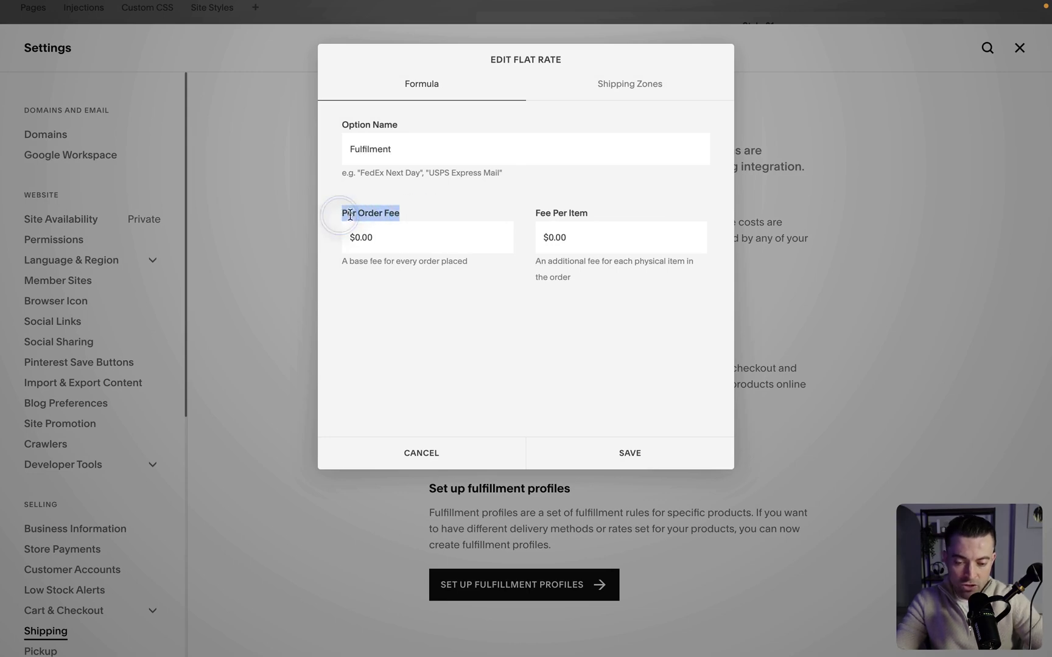
click(393, 242)
text(20)
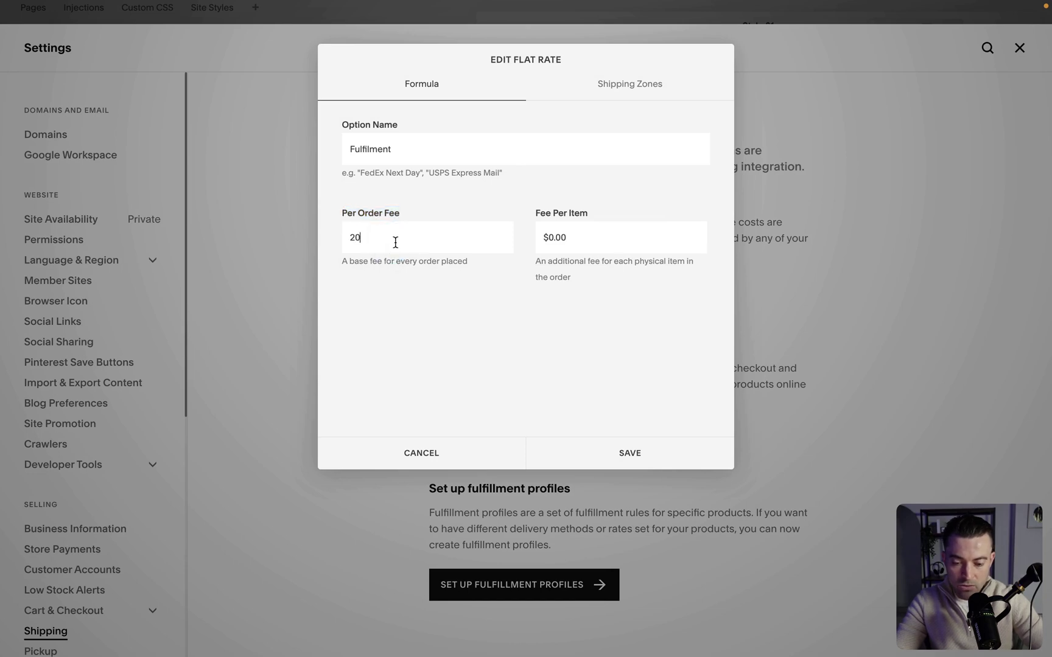
click(591, 211)
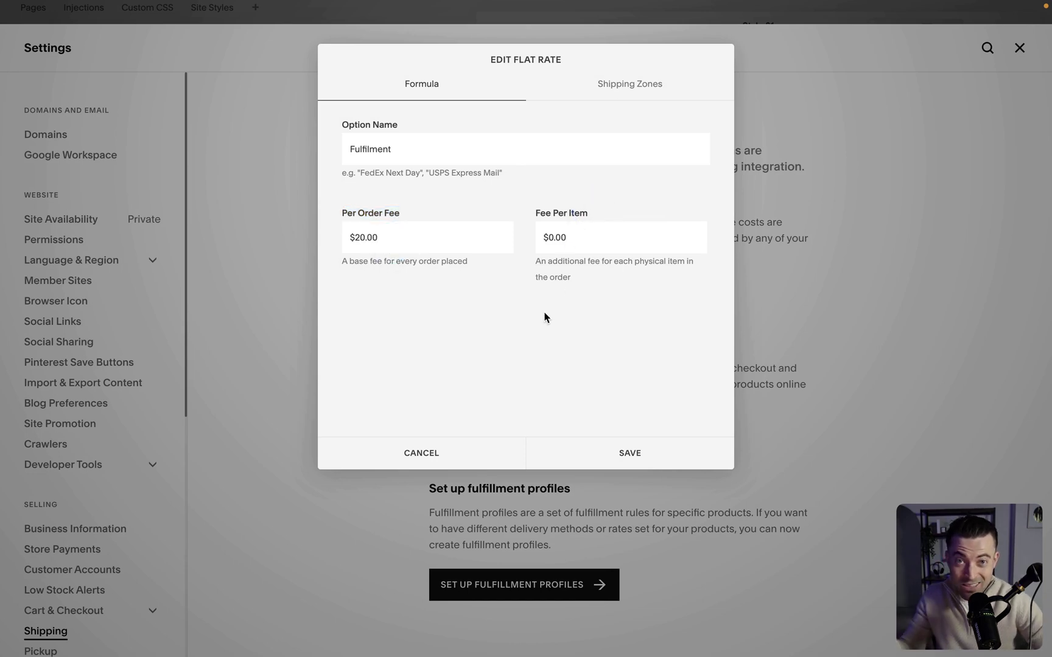
click(614, 237)
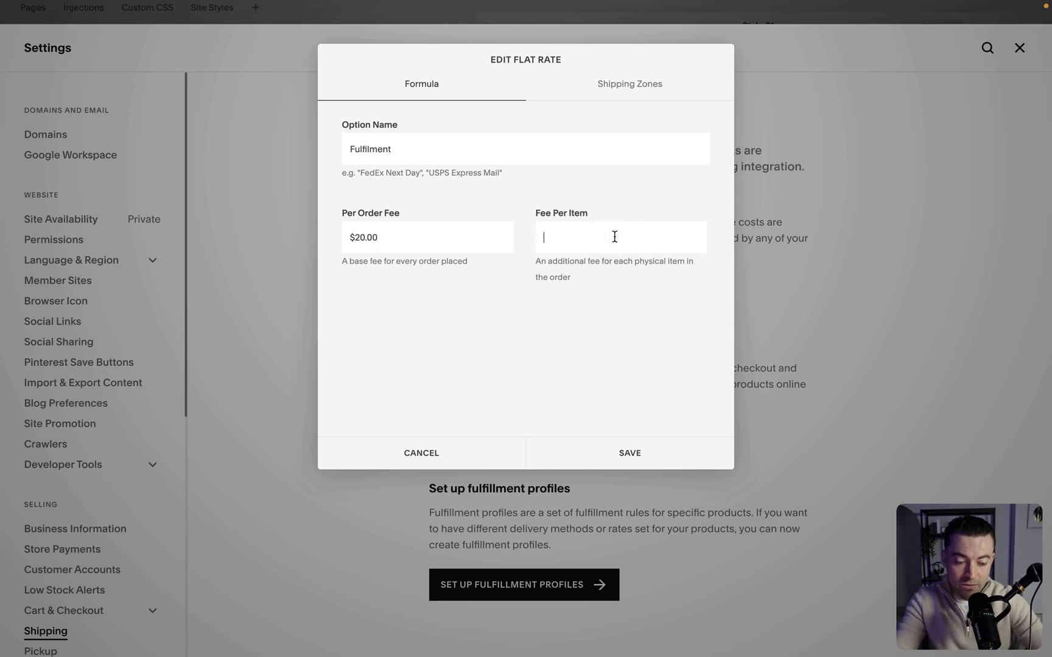
text(0)
key(BackSpace)
text(5)
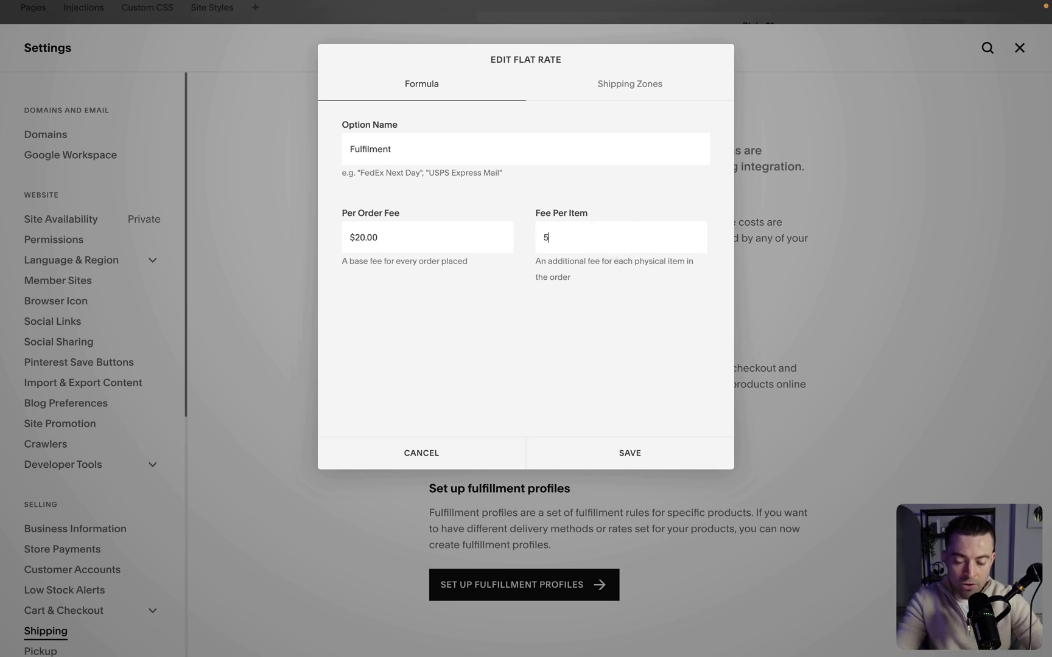
click(631, 329)
- Add United Kingdom as a shipping zone, covering only England and Scotland
click(629, 82)
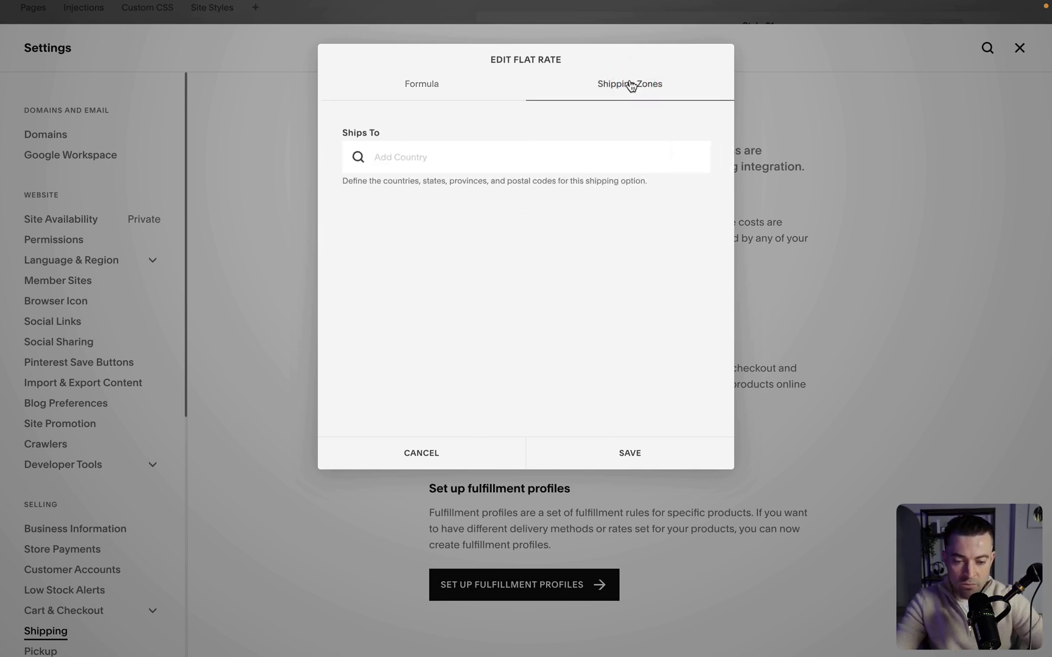
click(420, 150)
text(United)
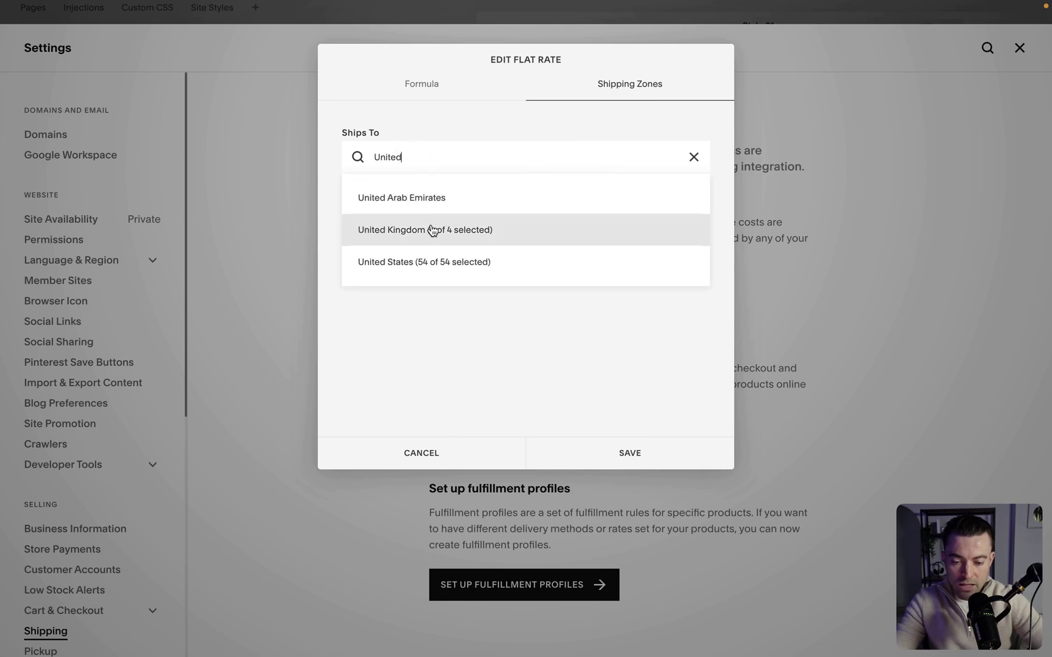
click(432, 230)
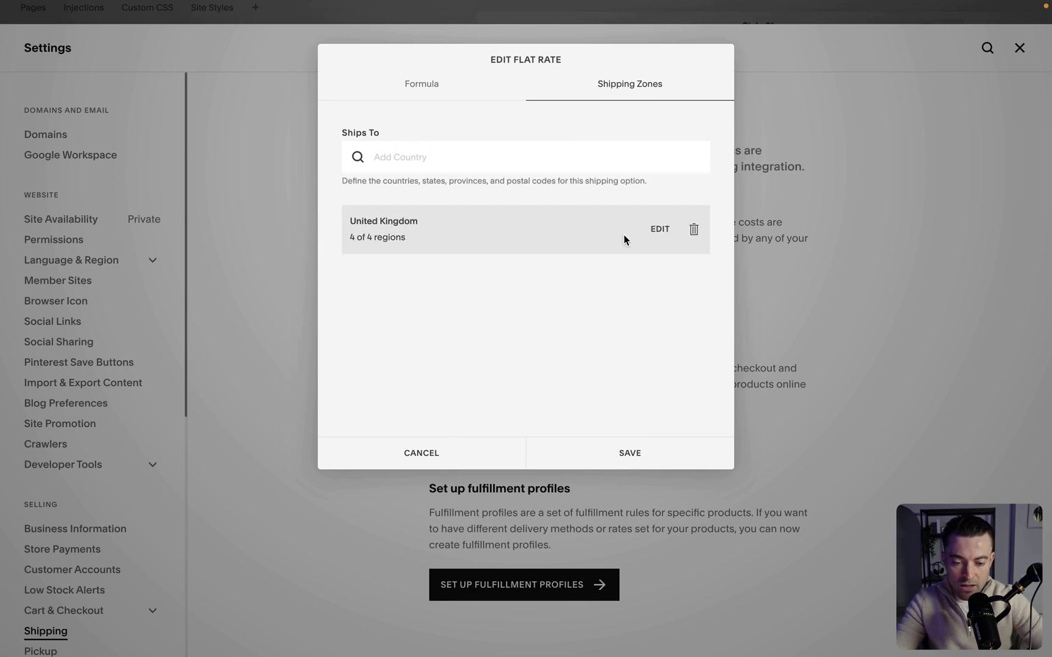
click(659, 230)
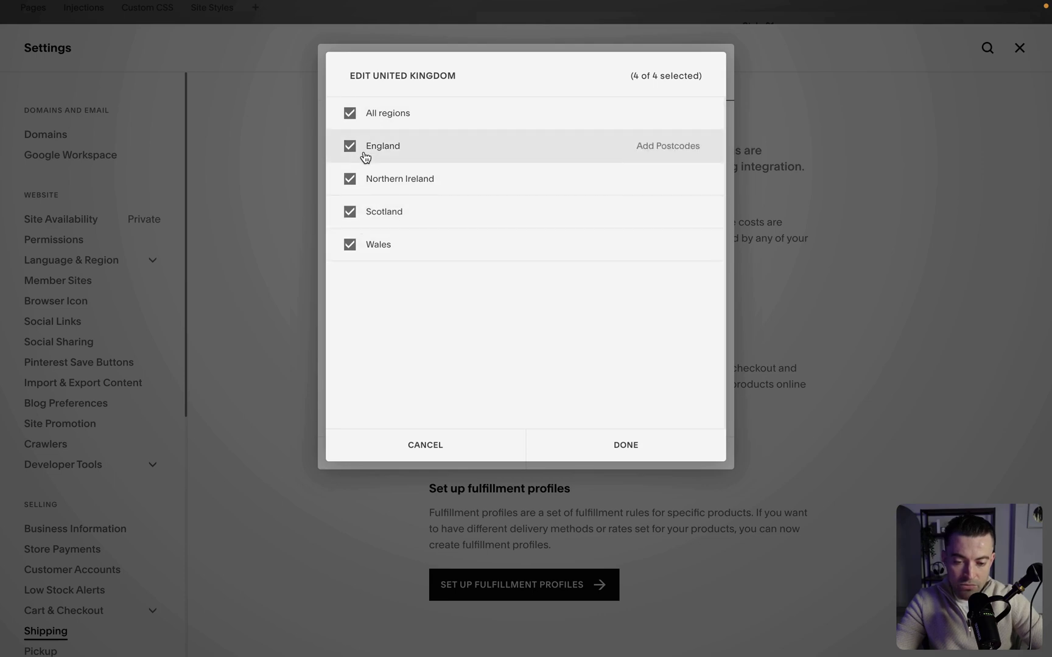
click(349, 180)
click(350, 245)
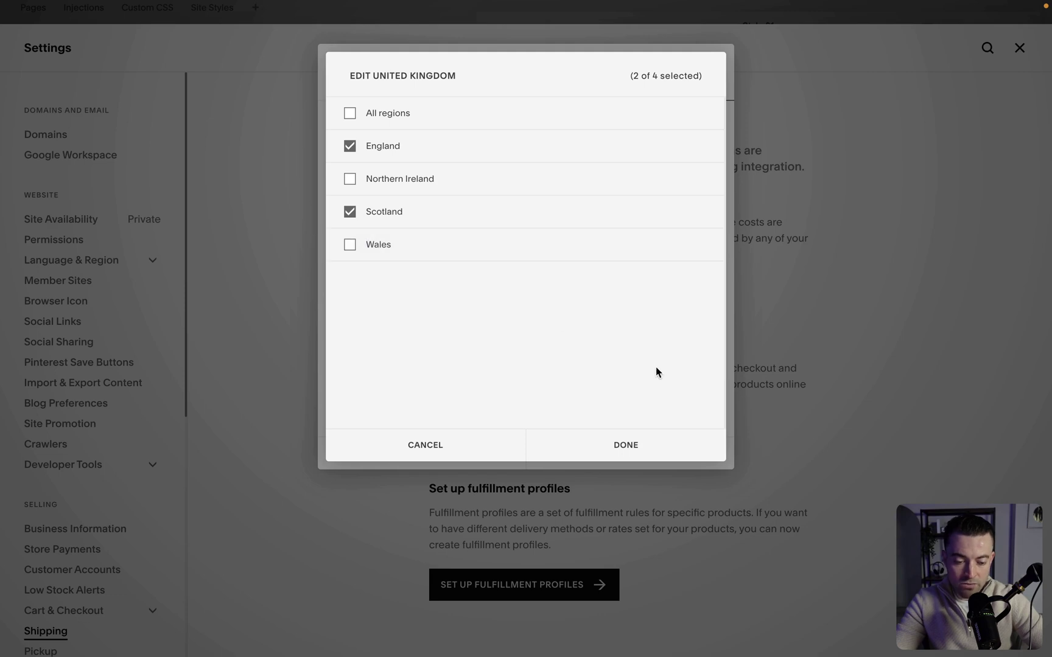
click(630, 445)
- Add United States (all 54 states/territories) and Papua New Guinea as zones, then save
click(527, 154)
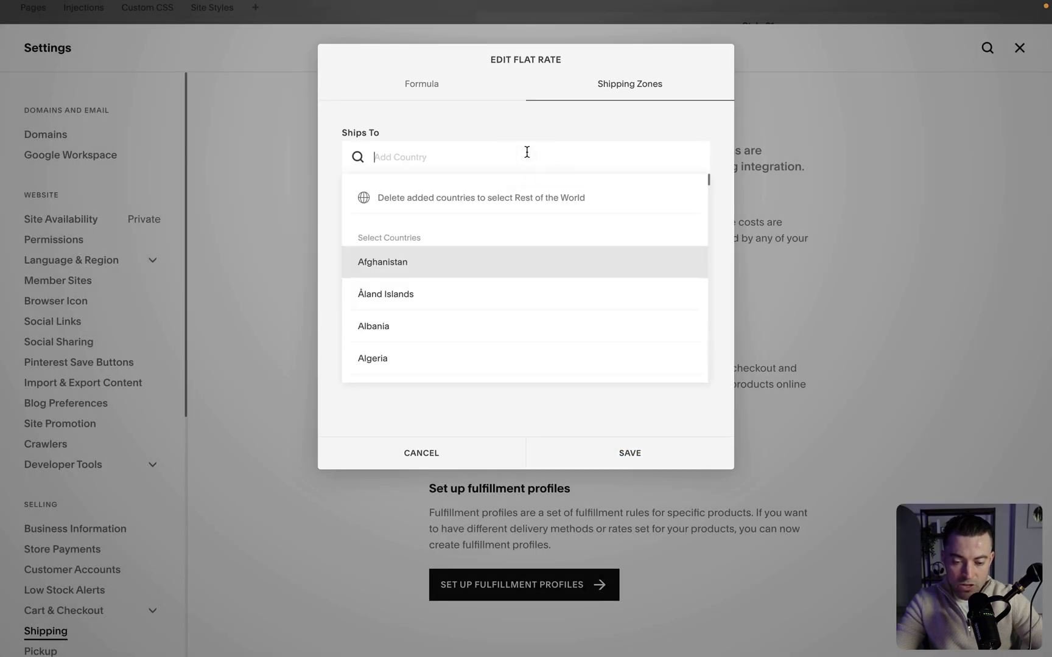
text(uni)
click(483, 325)
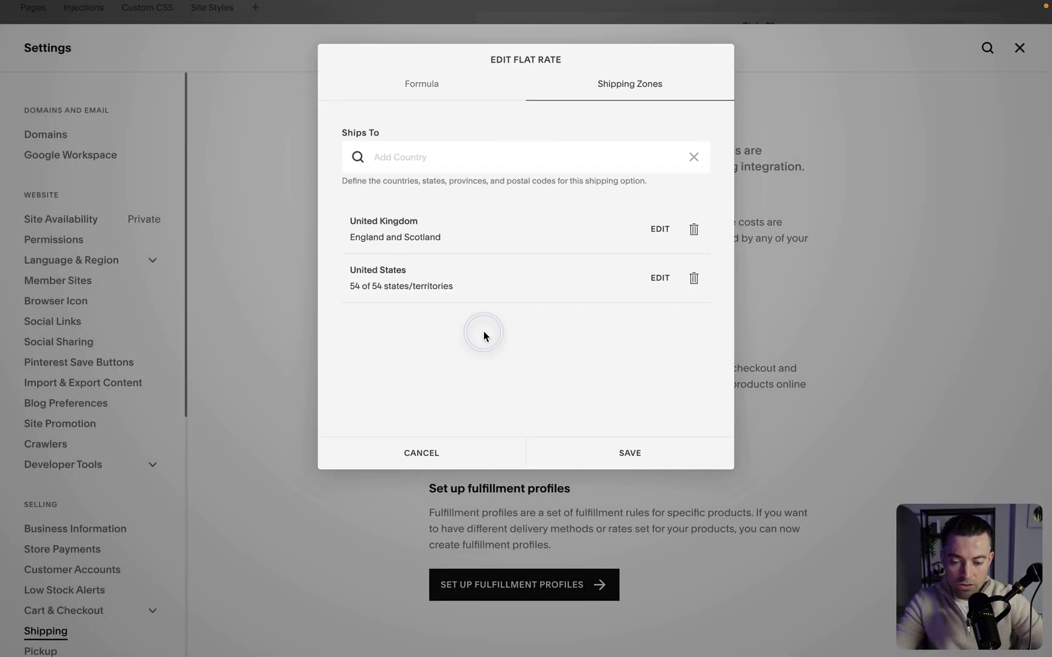
click(651, 281)
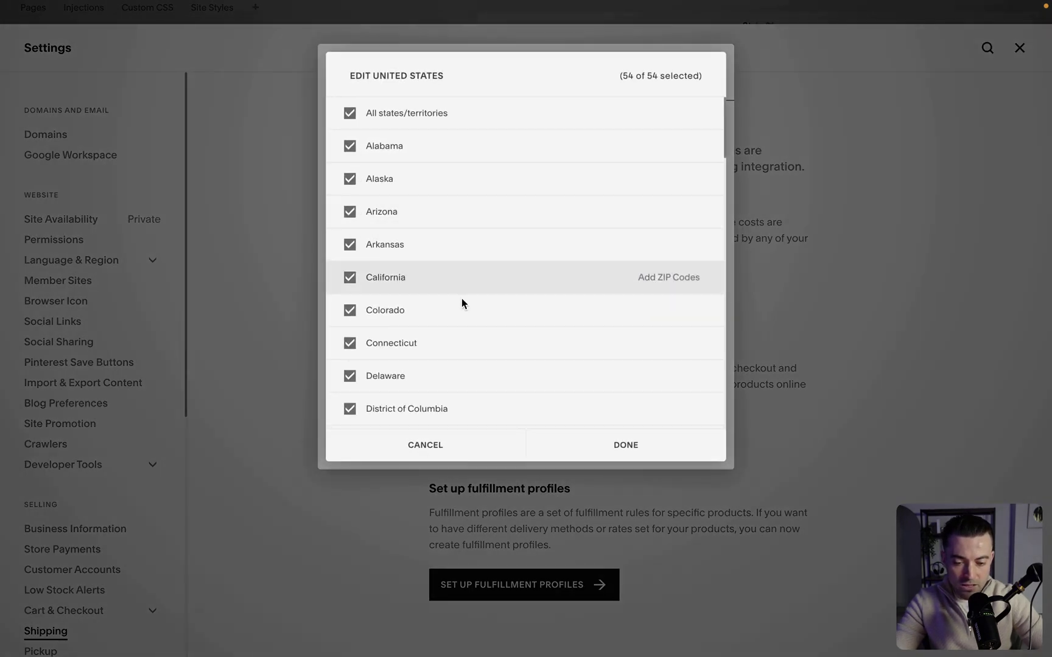
scroll(460, 298, down, 15)
scroll(460, 299, up, 15)
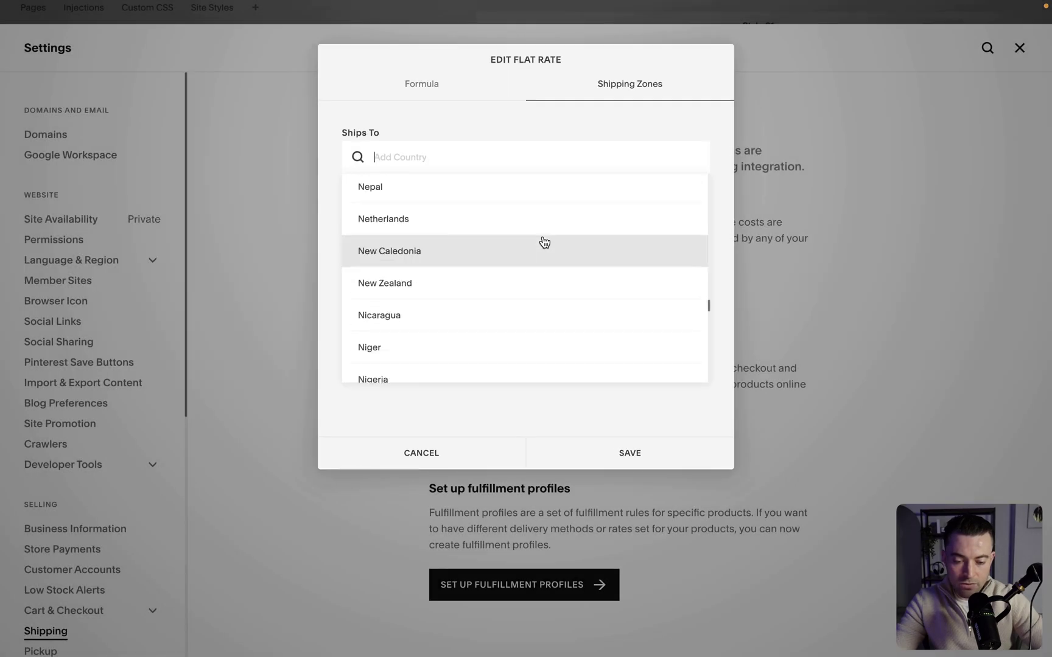
scroll(543, 242, down, 8)
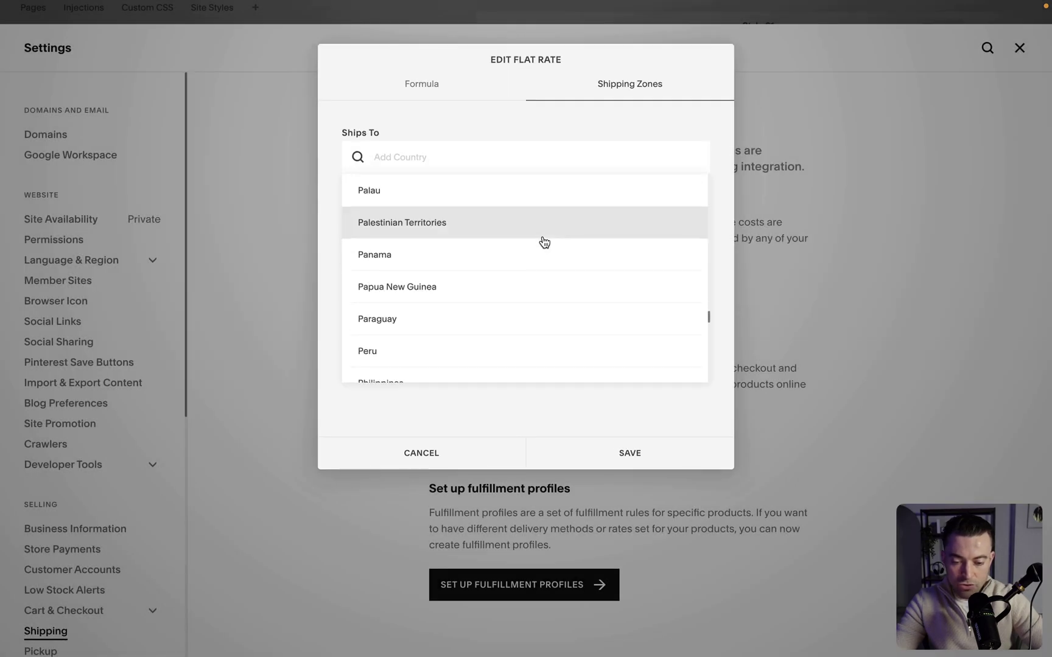
click(507, 293)
click(597, 450)
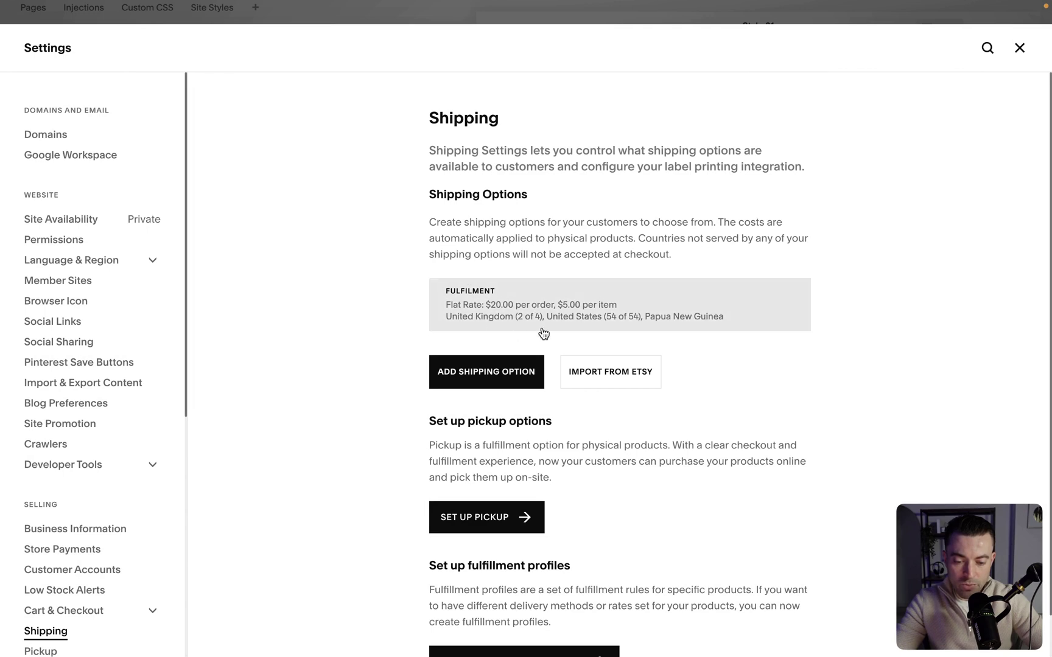
- Start a pickup option named 'Visit store', then head off to the tax settings
scroll(648, 424, down, 2)
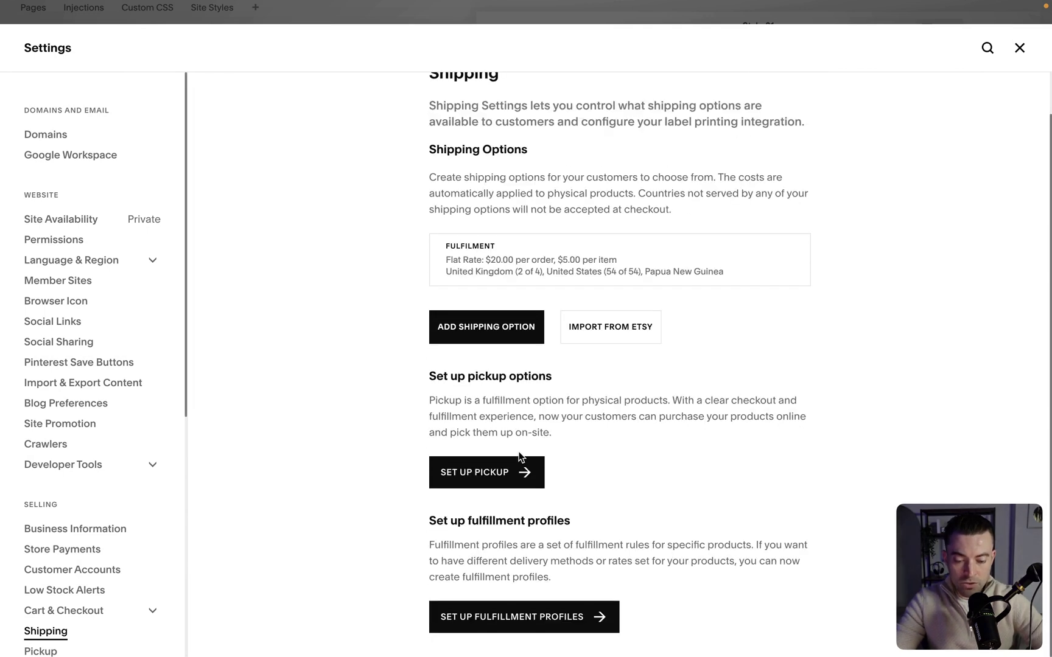
click(516, 472)
click(507, 234)
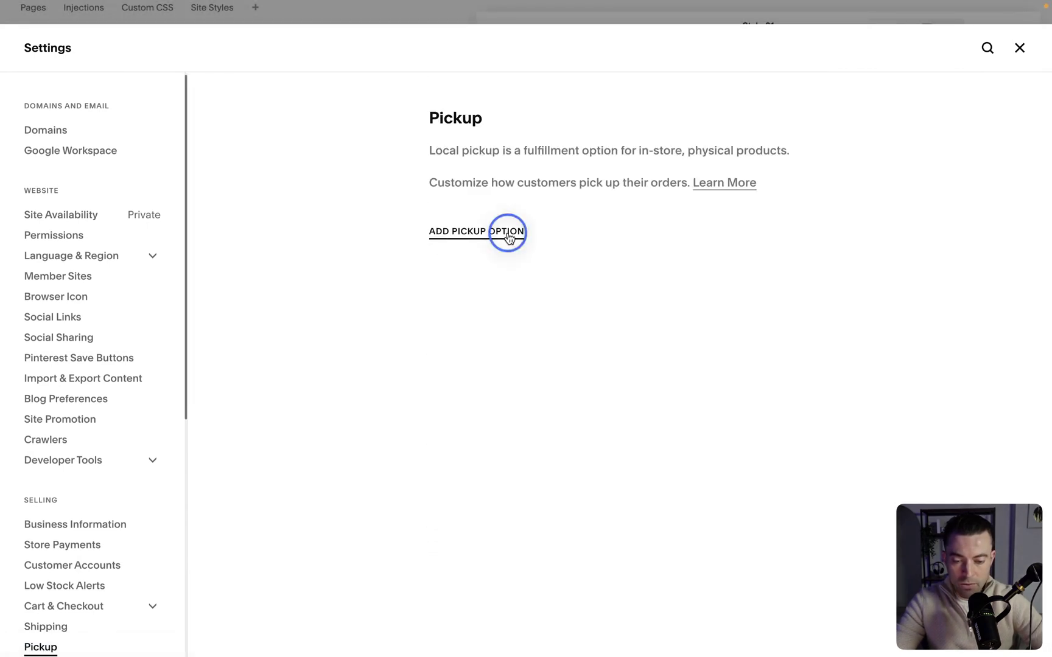
click(508, 237)
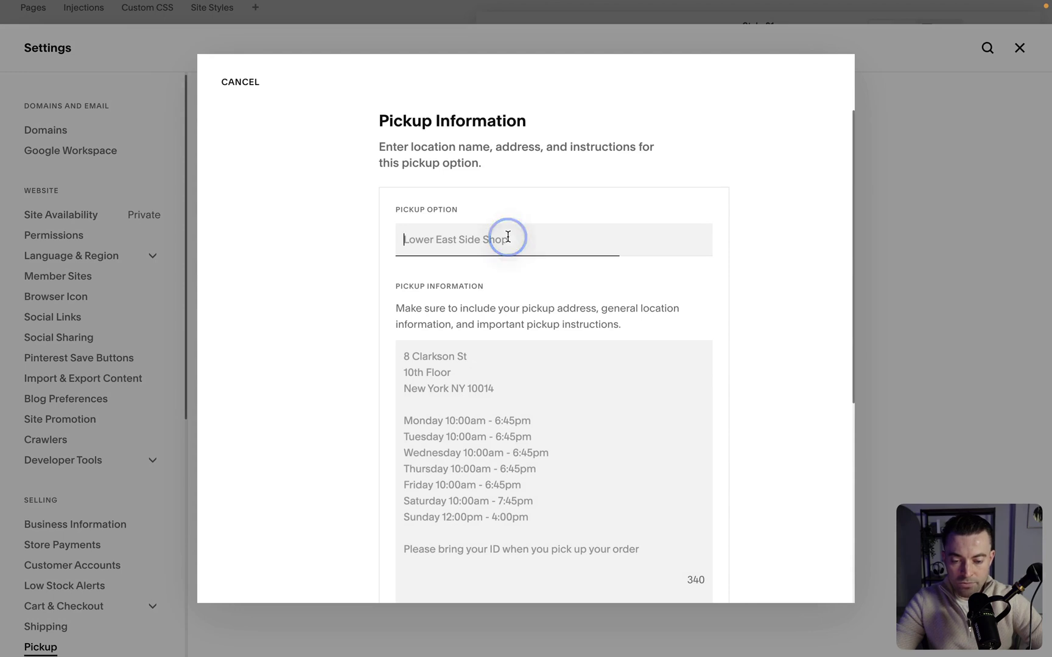
text(Visit store)
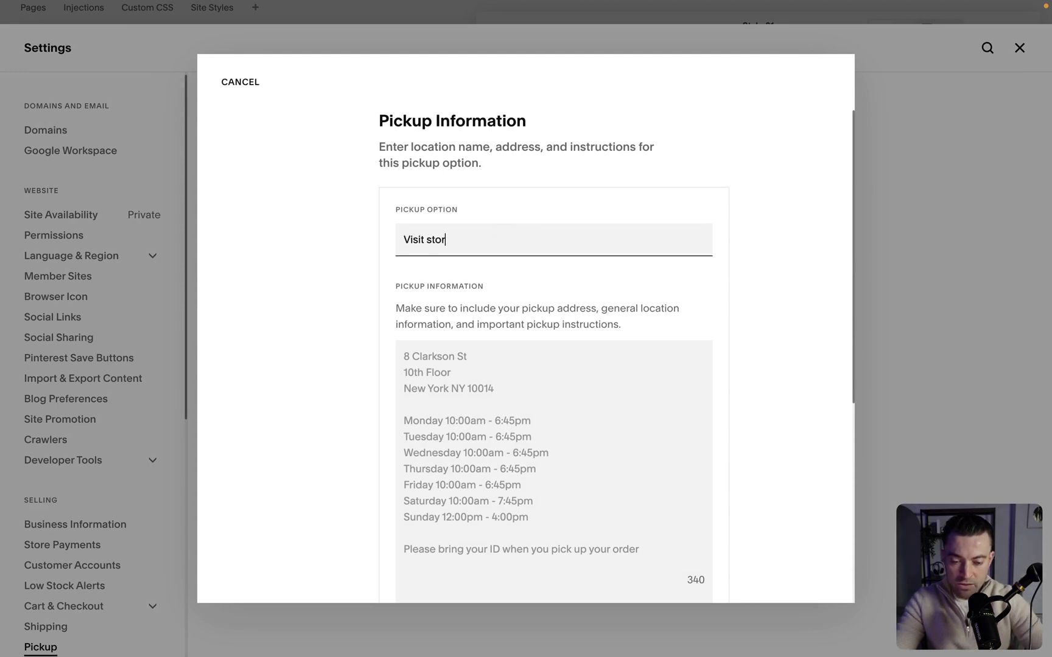
scroll(586, 315, down, 2)
scroll(601, 400, down, 4)
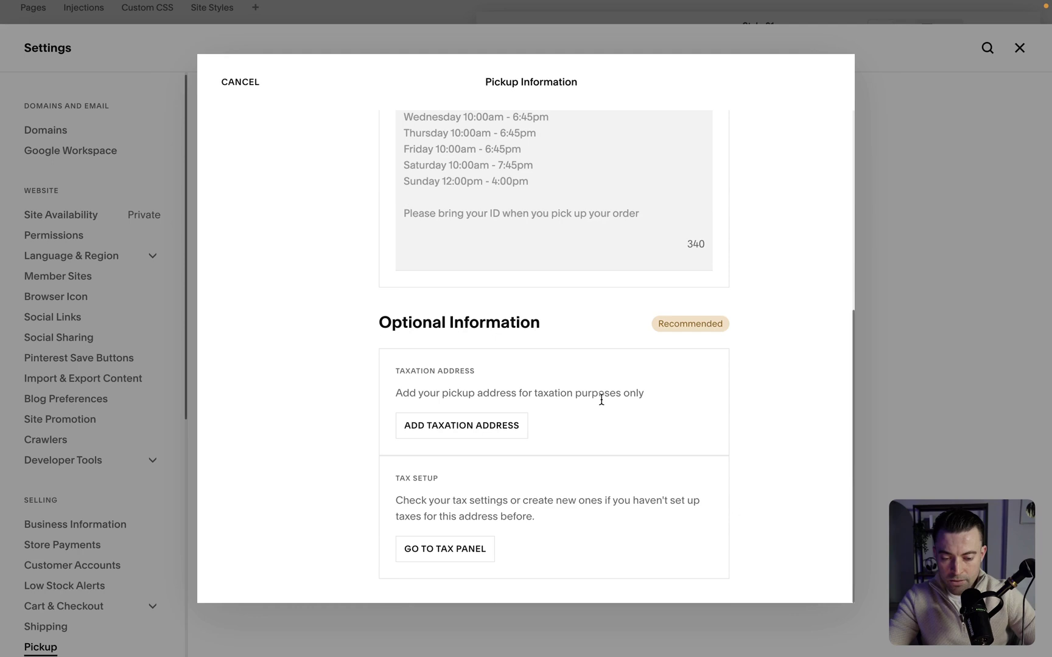
drag(380, 320, 543, 322)
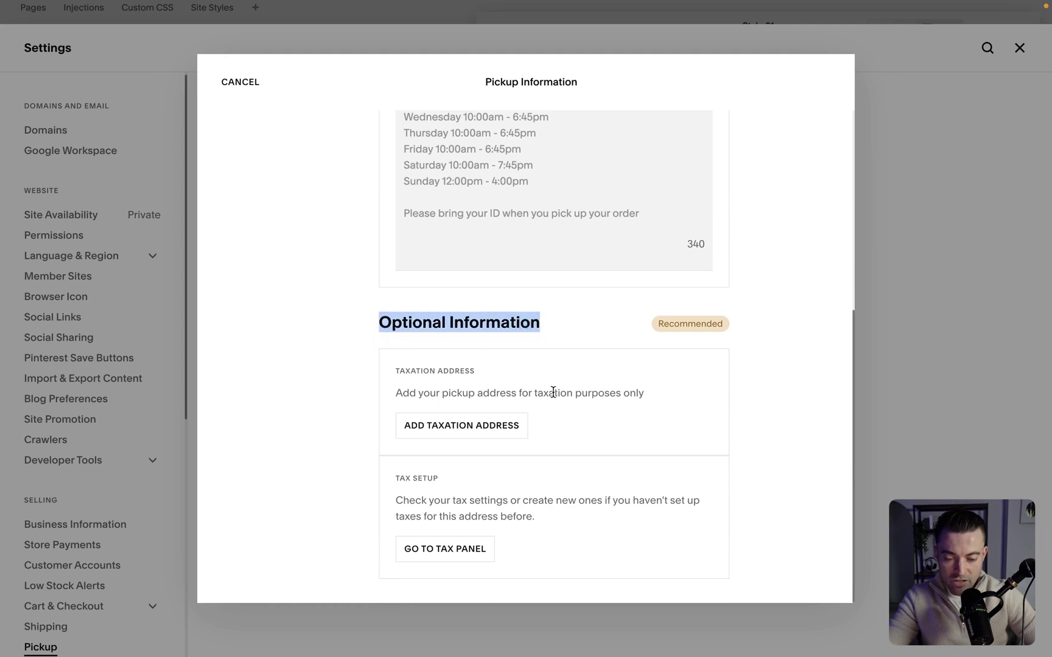
drag(474, 371, 406, 371)
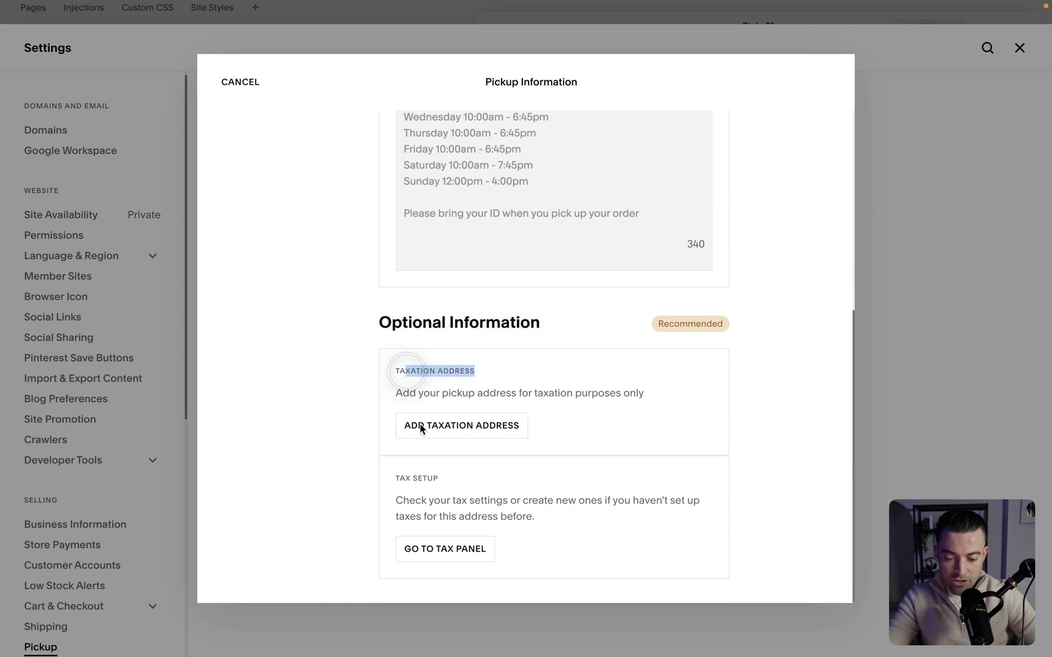
click(442, 547)
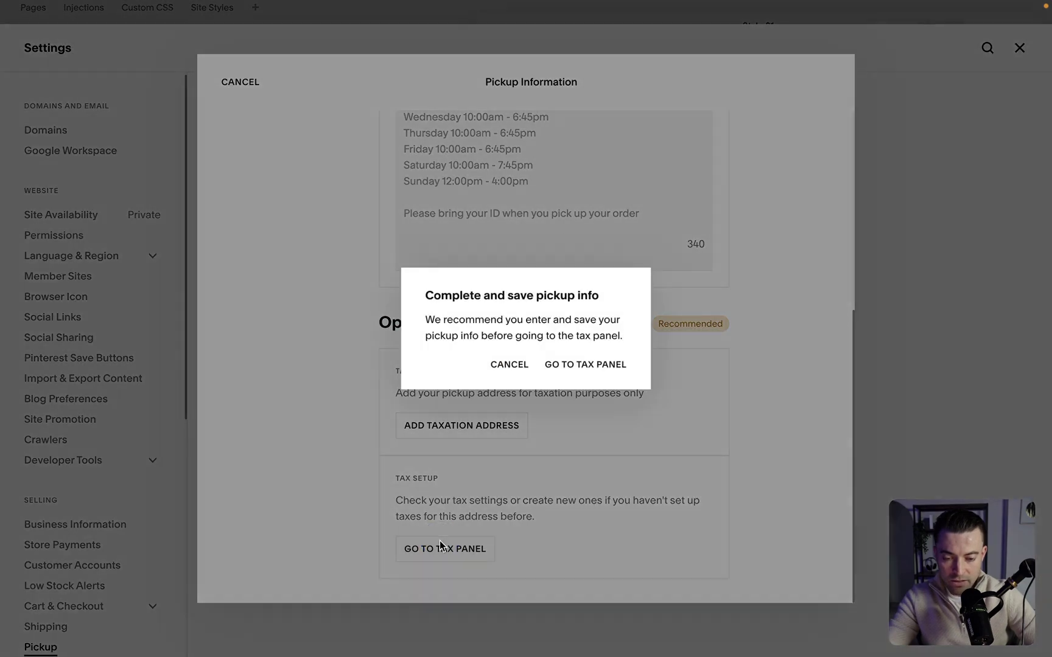
- On the Taxes page, keep tax added at checkout and start adding a manual tax rate
click(607, 365)
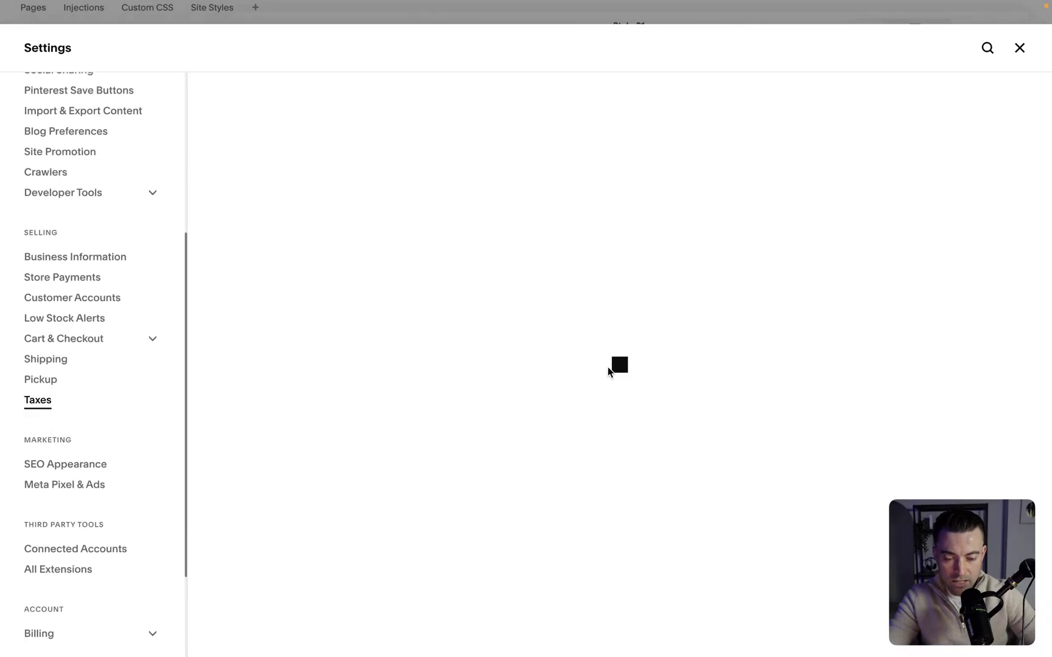
click(497, 426)
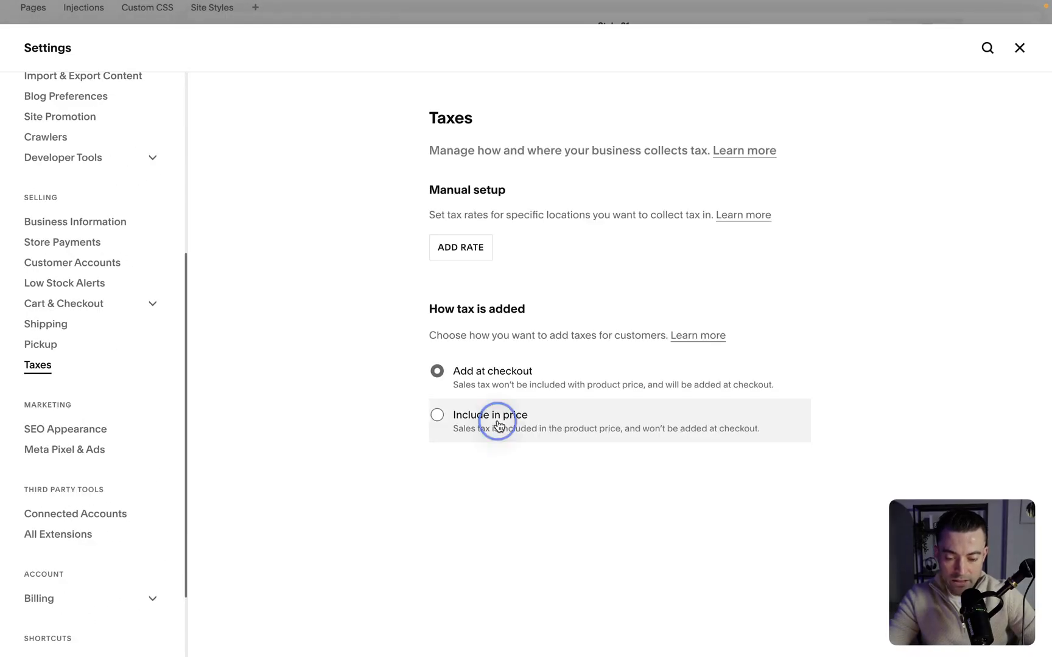
click(496, 392)
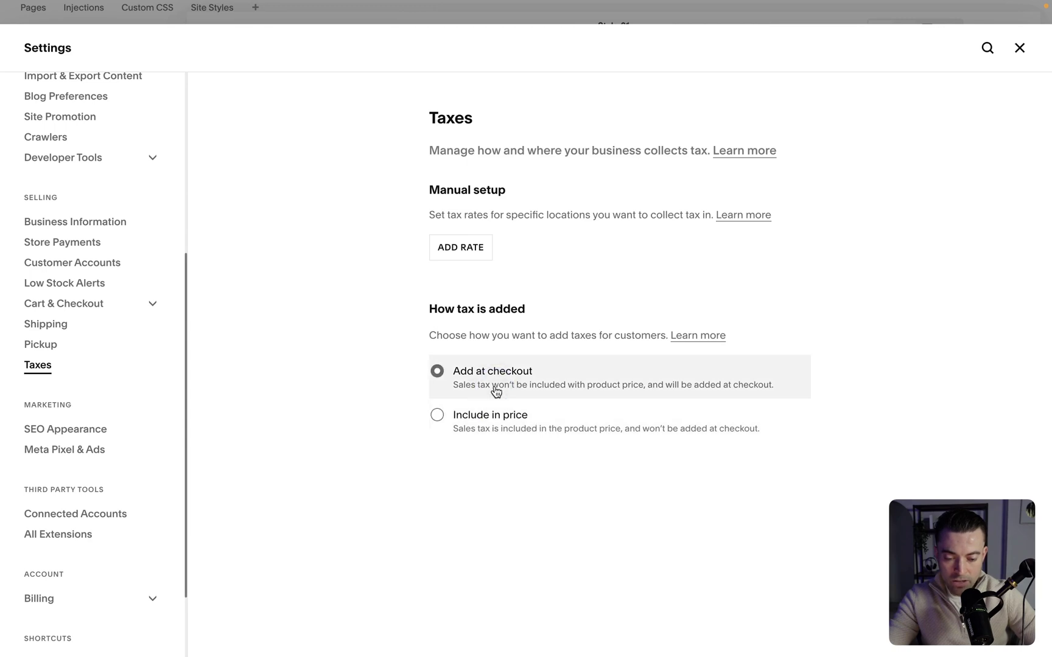
drag(429, 186, 523, 188)
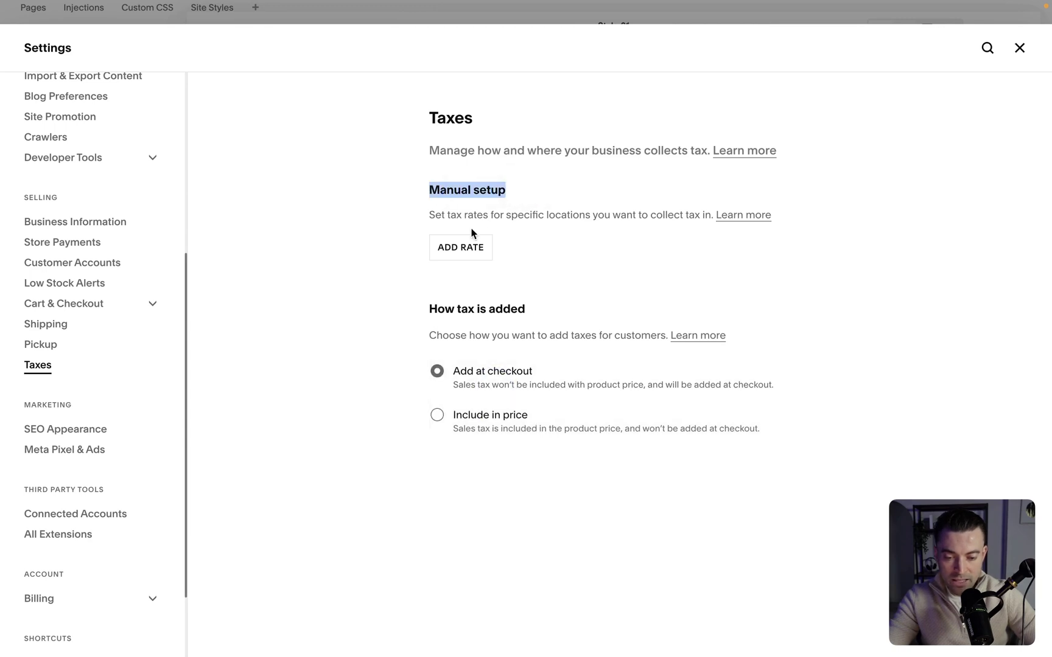
click(465, 248)
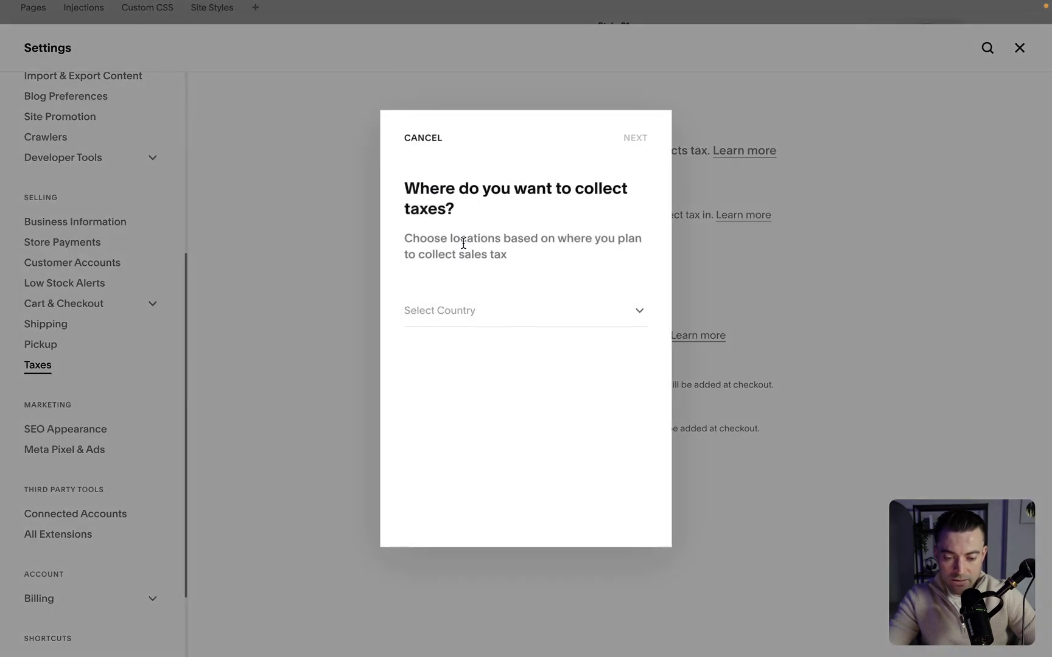
- Choose United Kingdom as the country for the new tax rate
click(455, 317)
scroll(476, 480, down, 20)
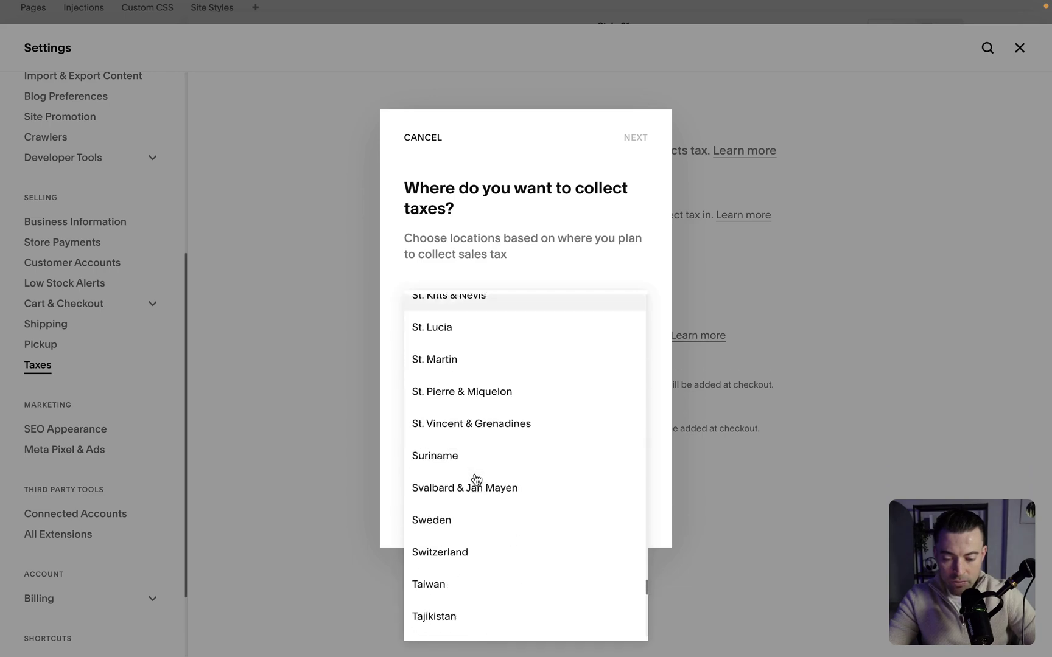
scroll(476, 479, down, 10)
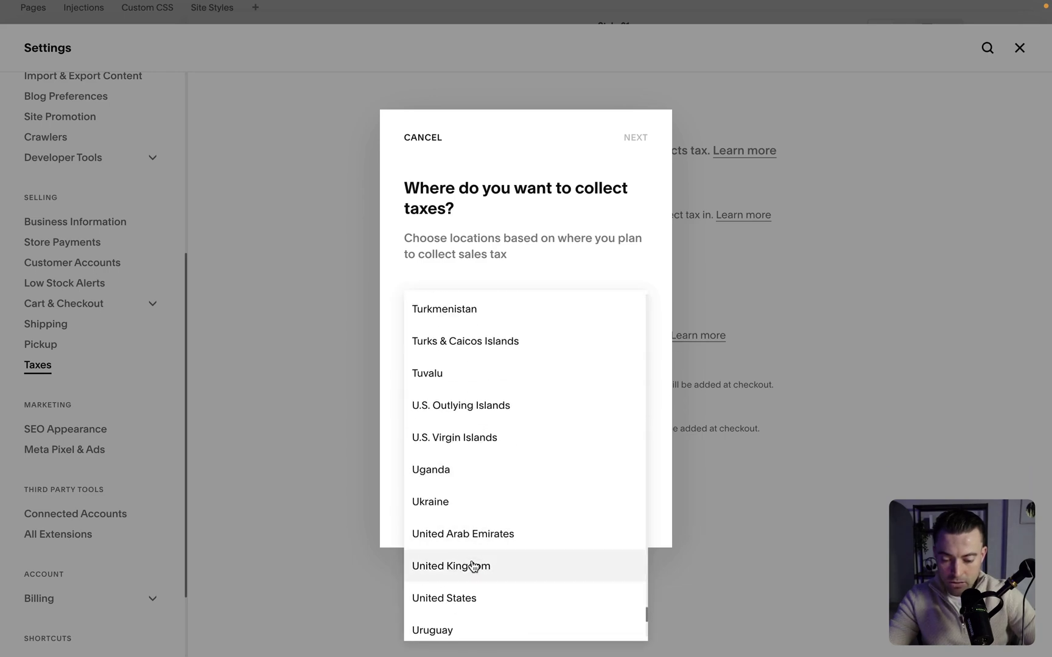
click(472, 565)
click(635, 139)
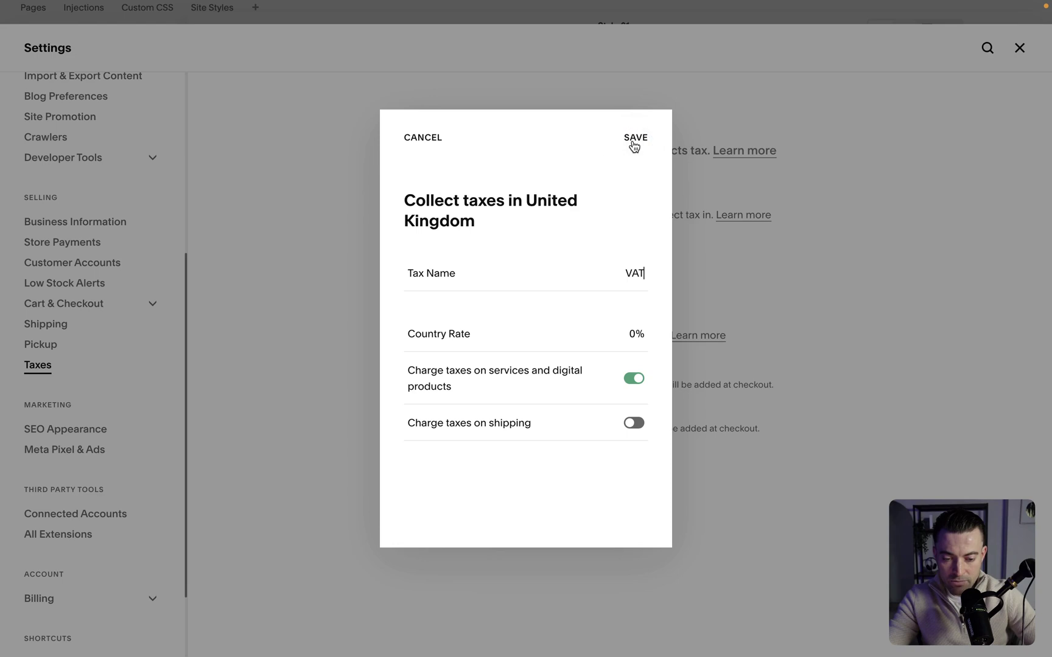
- Rename the UK tax from VAT to 'TAX' at 20%, charging it on digital products and shipping
double_click(635, 266)
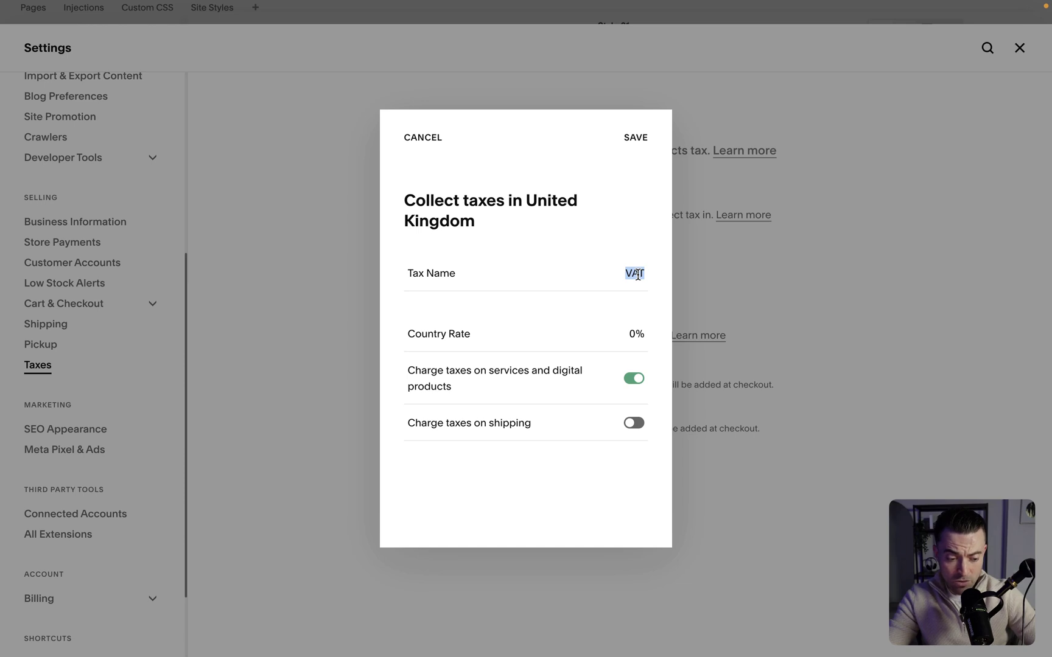
key(BackSpace)
text(TAX)
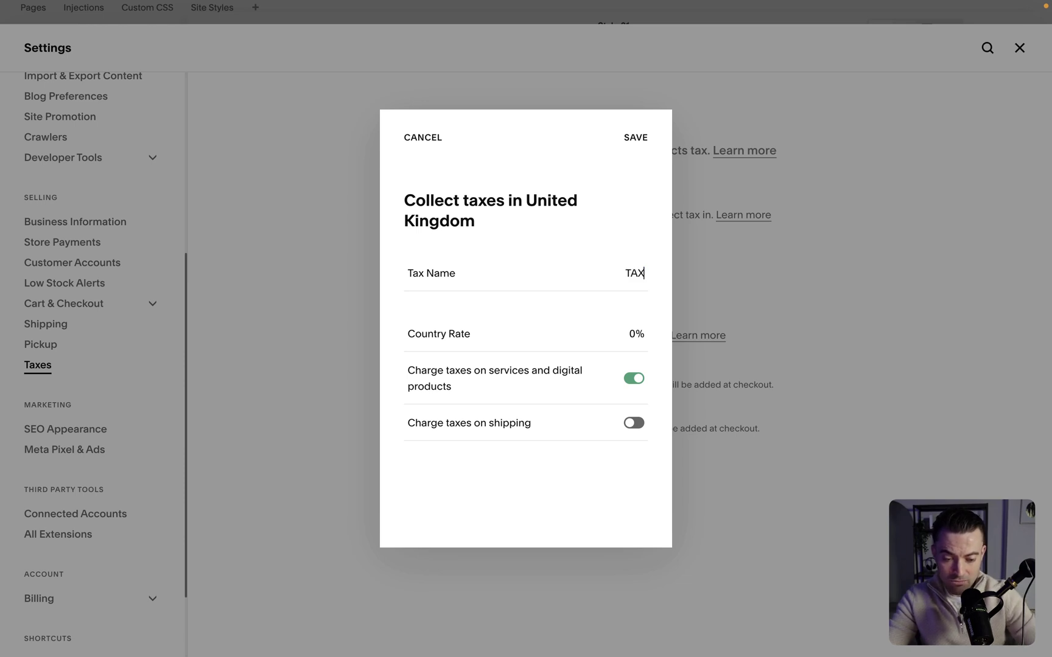
click(628, 331)
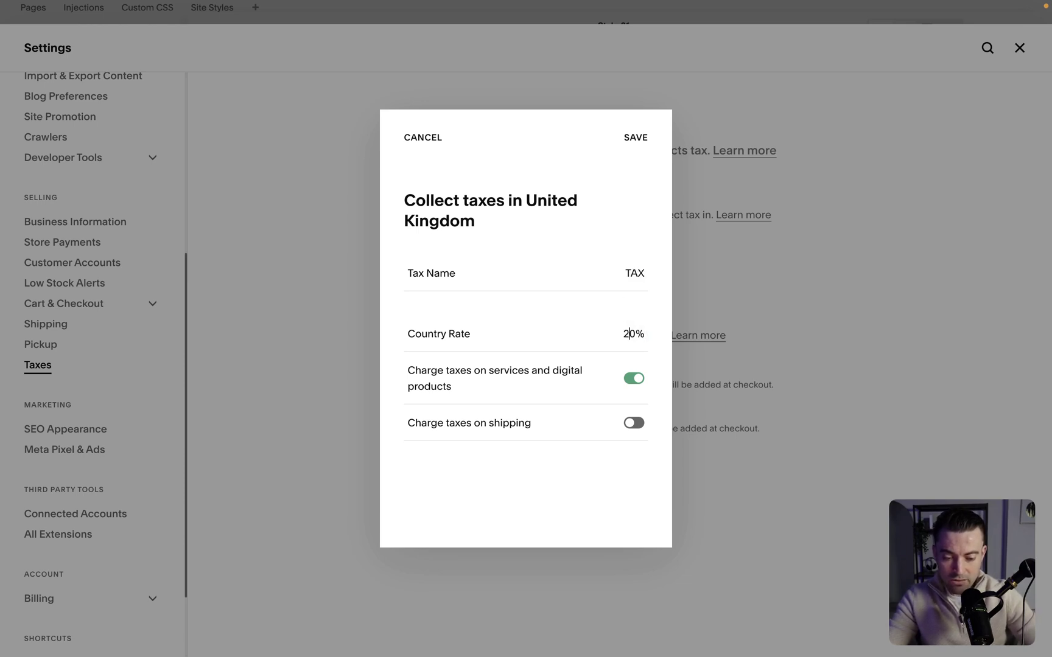
click(636, 378)
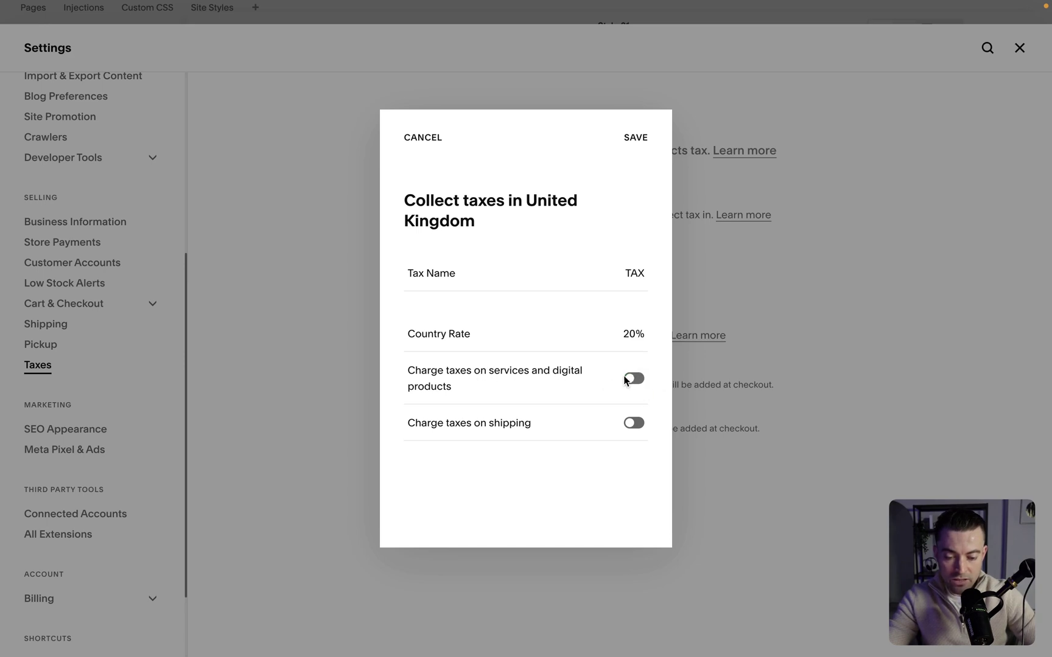
click(627, 381)
click(634, 424)
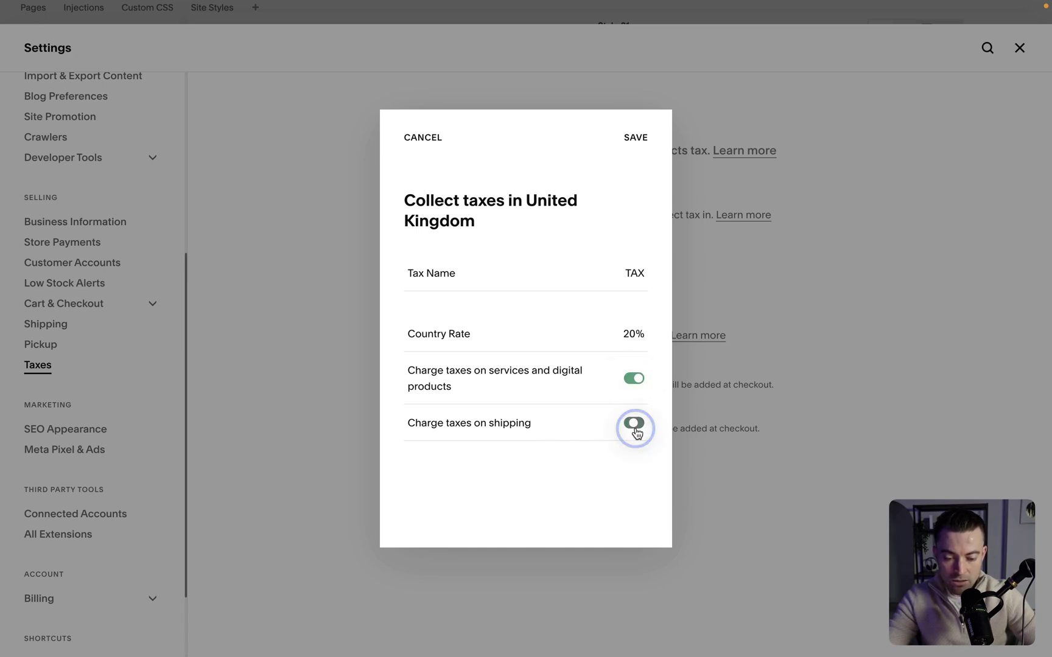
- Save the UK tax rate and start another rate for the United States
click(635, 137)
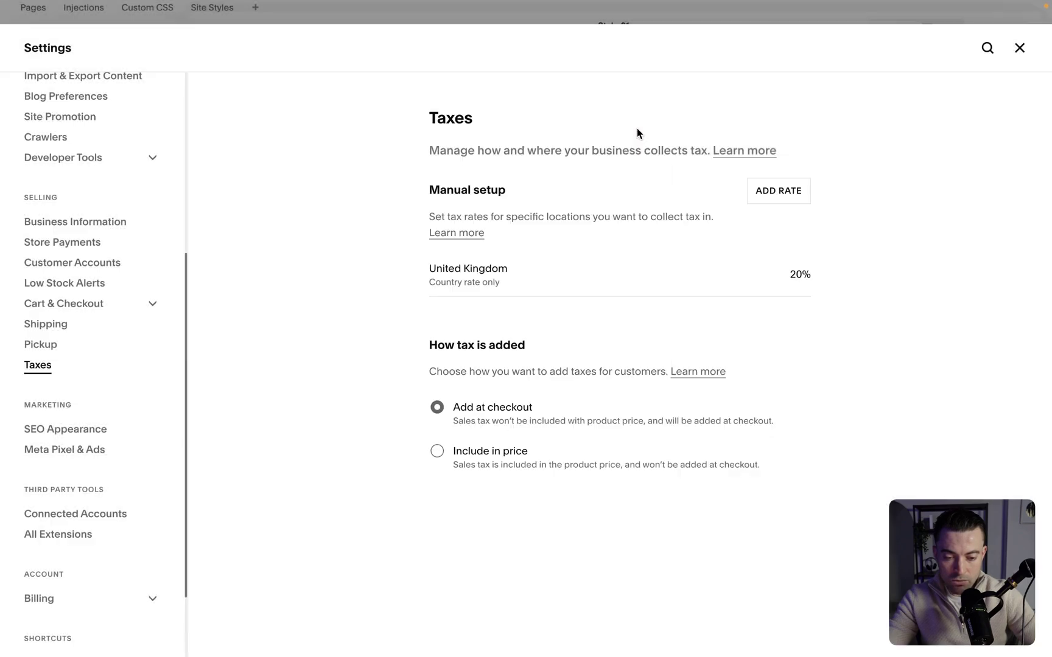
click(778, 191)
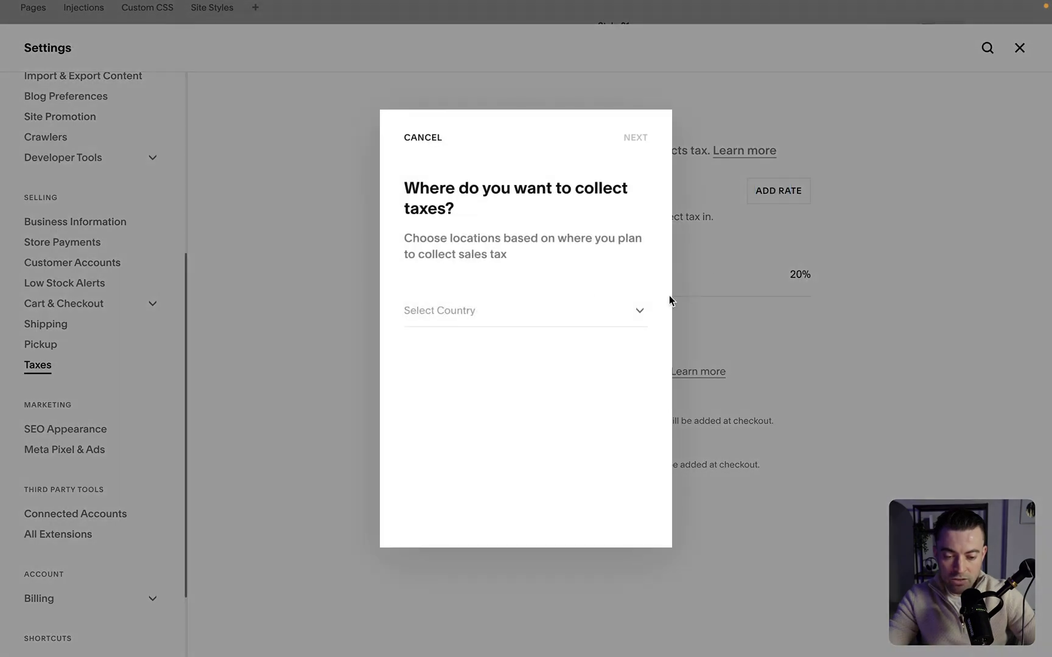
click(576, 308)
scroll(570, 364, down, 20)
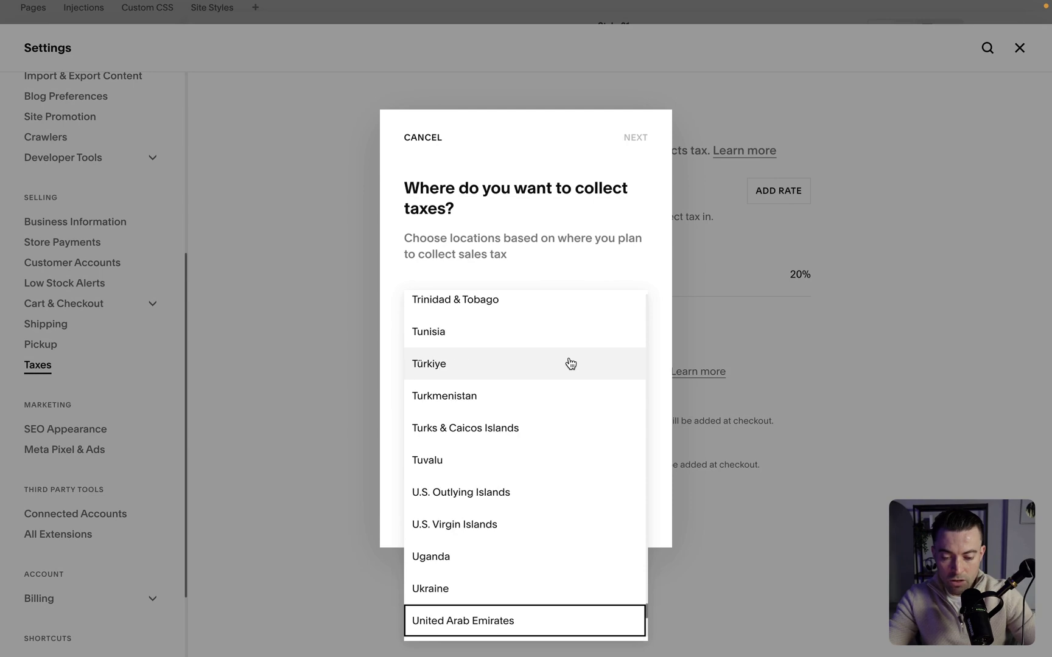
click(507, 559)
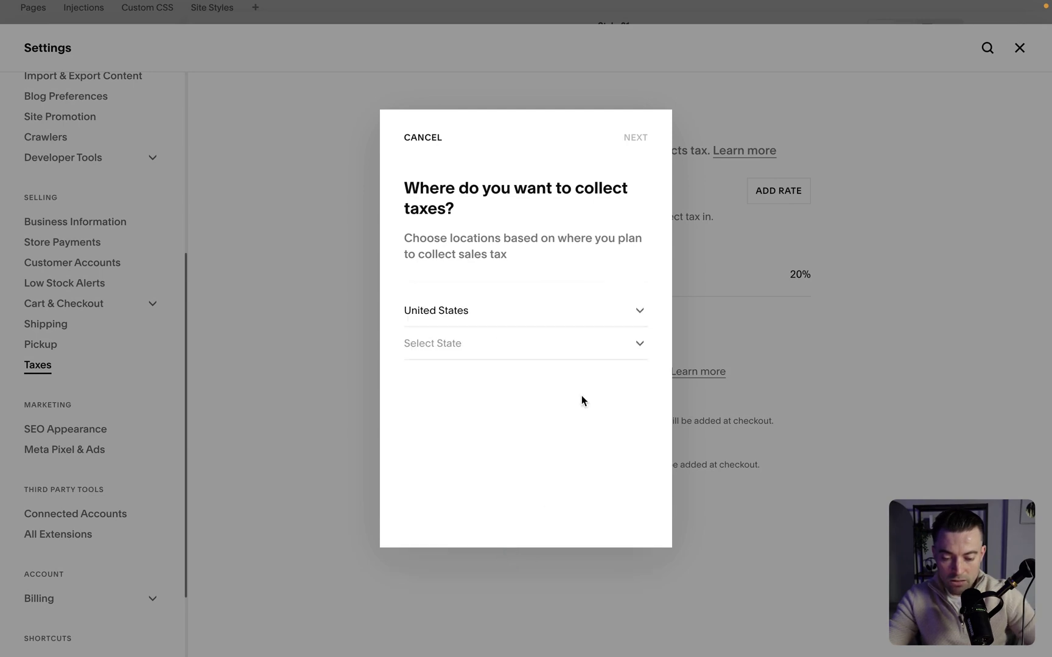
- Select Hawaii as the state and continue to its rate settings
click(572, 348)
scroll(539, 413, down, 1)
scroll(539, 414, down, 3)
click(539, 415)
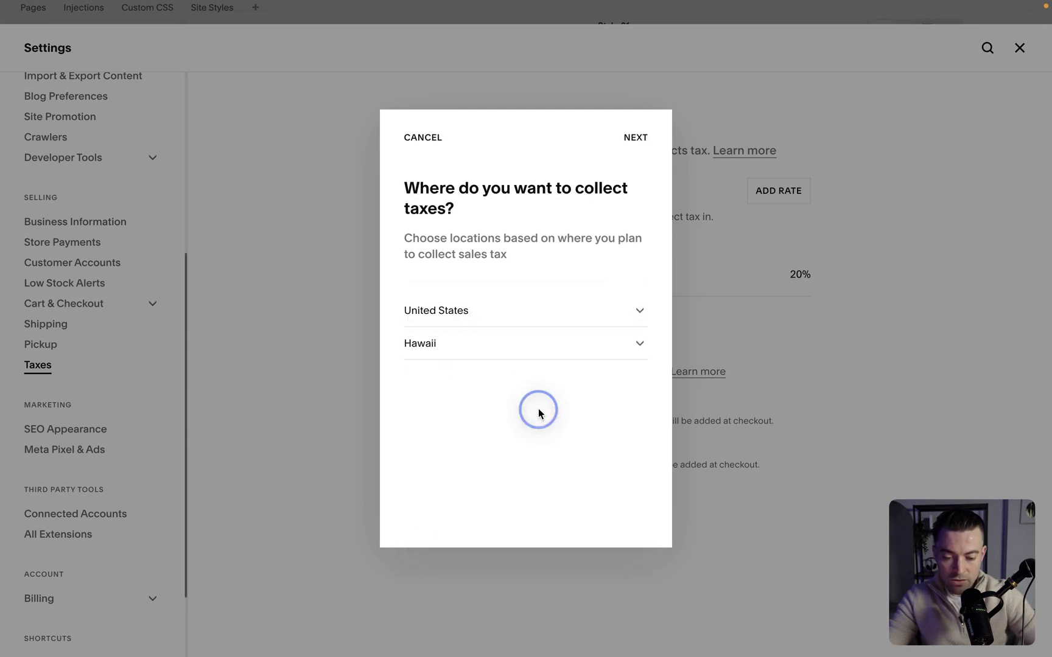
click(634, 138)
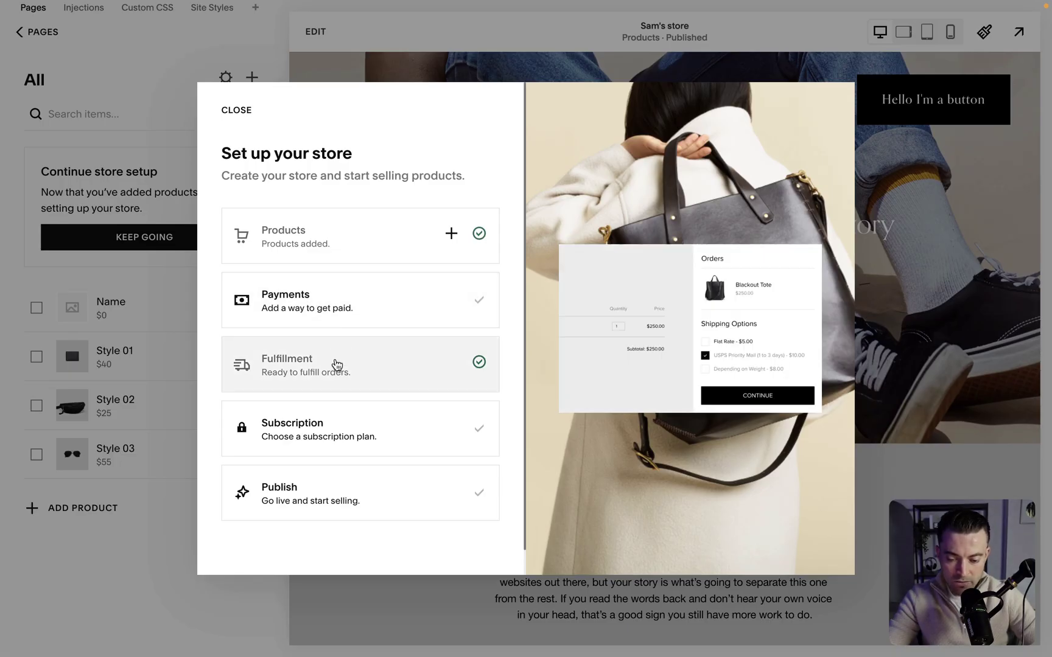
- Show the subscription plans in USD (Personal $12.80 to Advanced $39.20) and compare their features
click(387, 429)
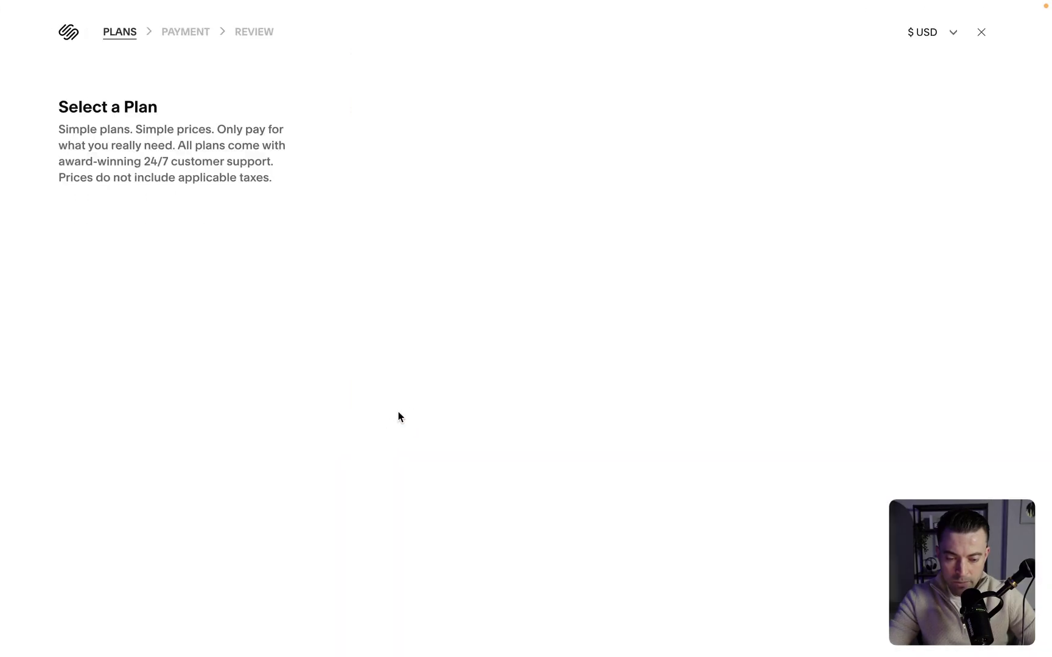
click(925, 32)
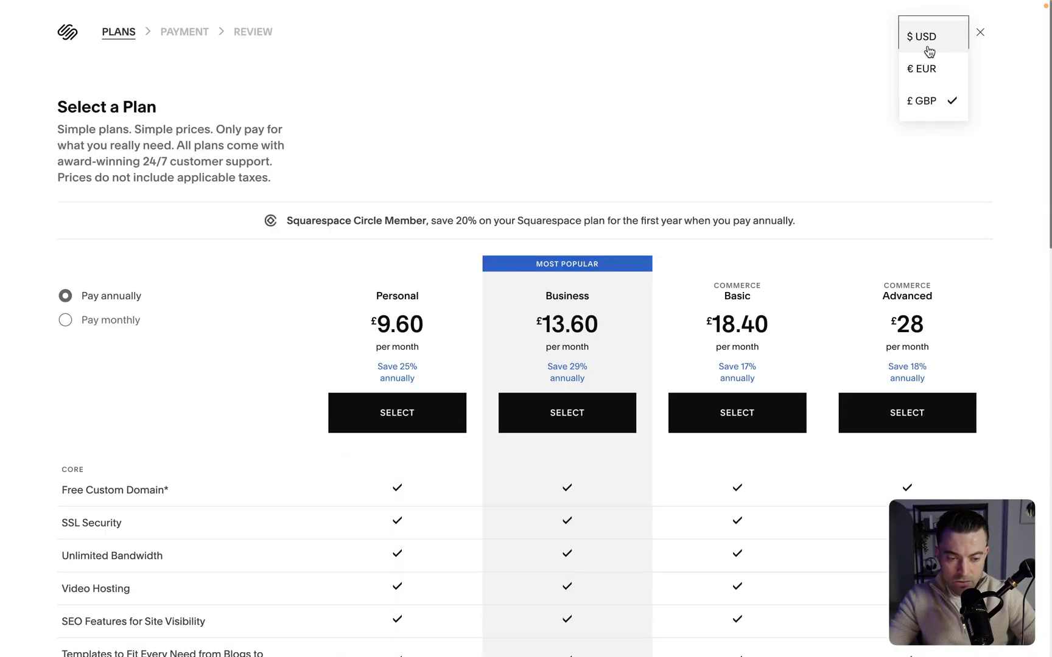
click(929, 47)
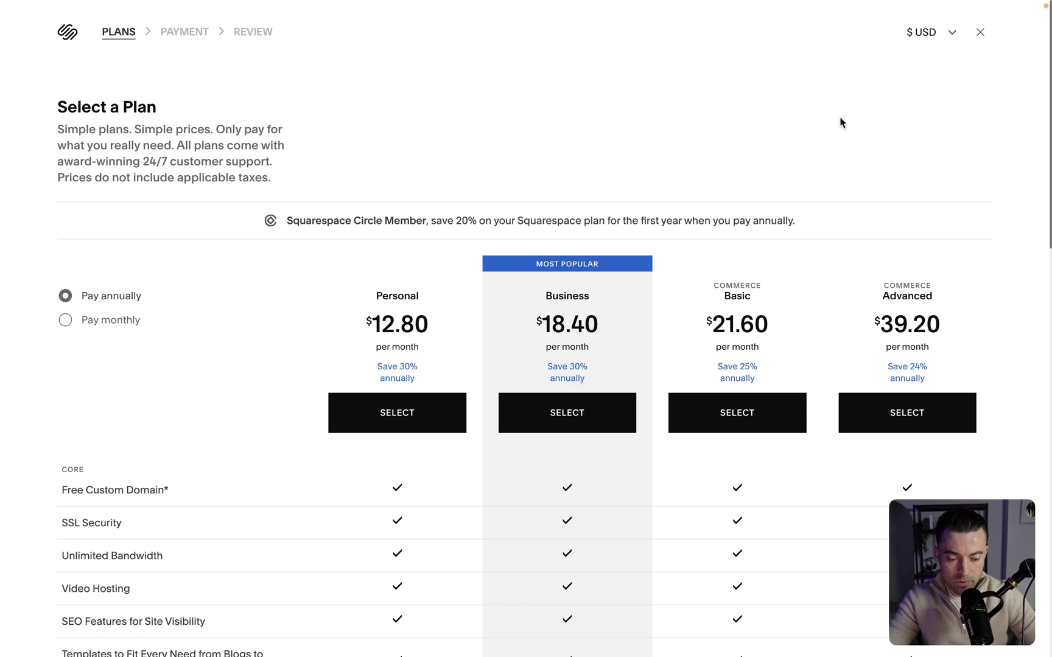
scroll(834, 138, down, 4)
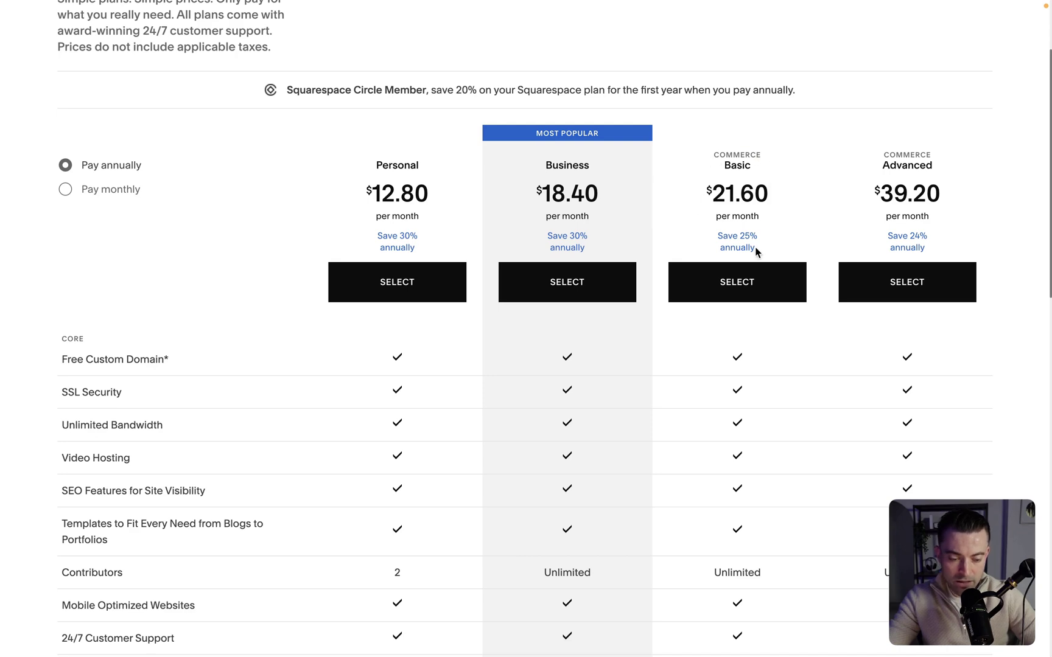
scroll(503, 478, down, 2)
scroll(503, 478, down, 10)
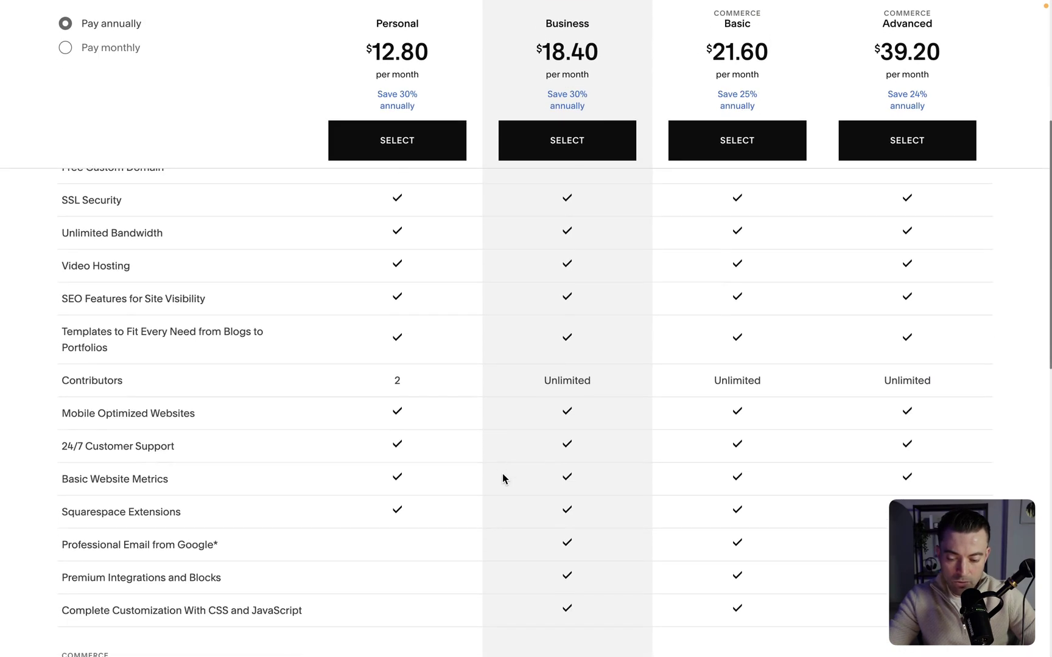
scroll(502, 478, down, 4)
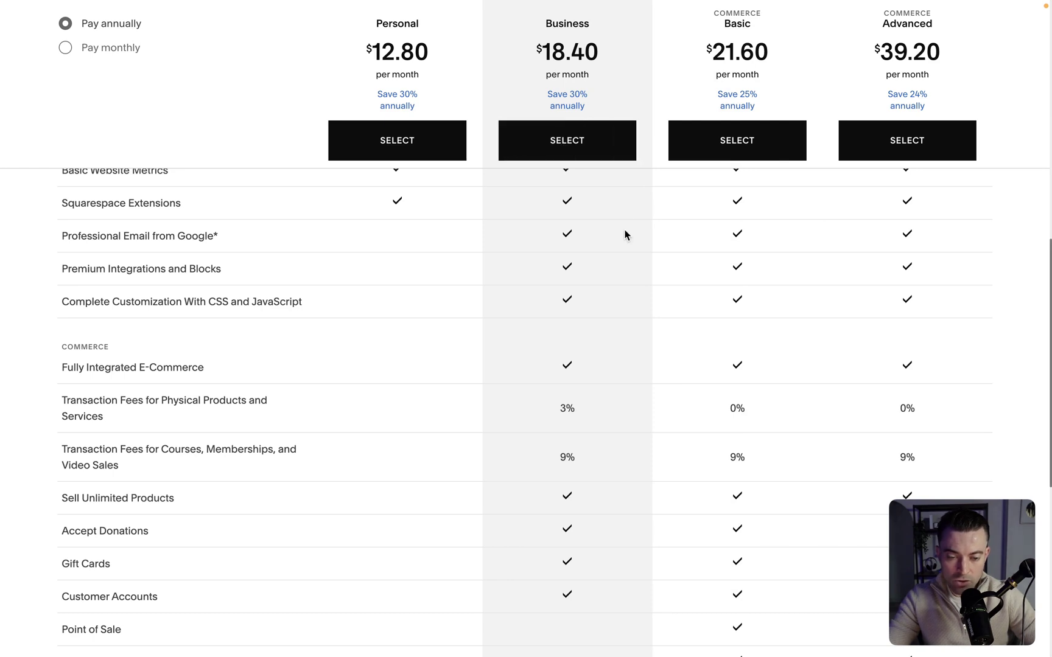
scroll(569, 153, down, 4)
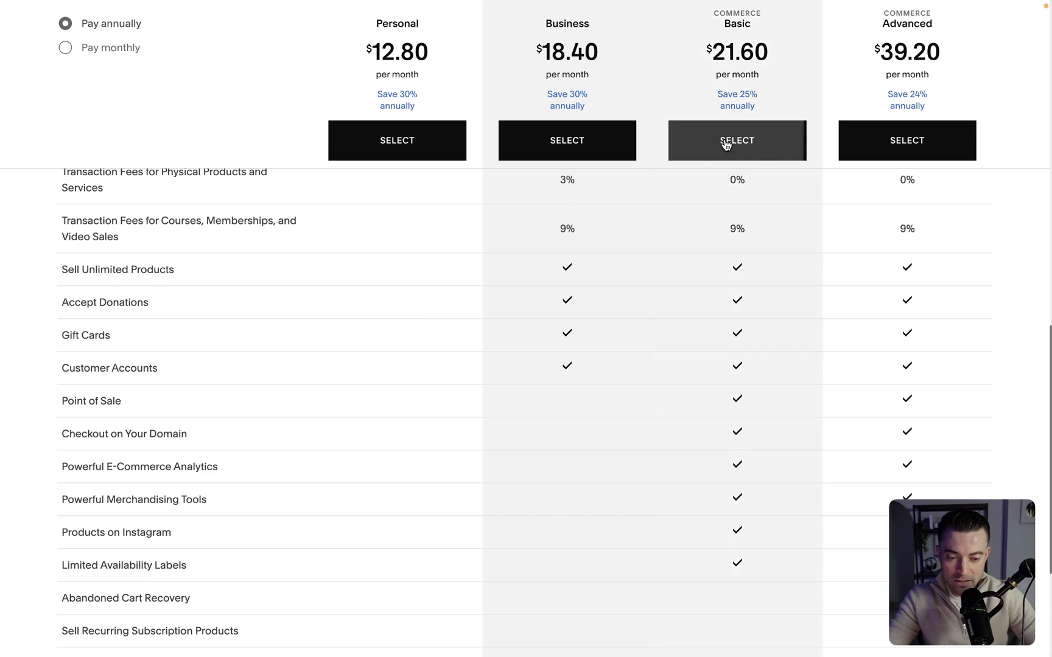
- Start the Commerce Basic checkout, then close the payment page and the Set up your store guide
click(723, 140)
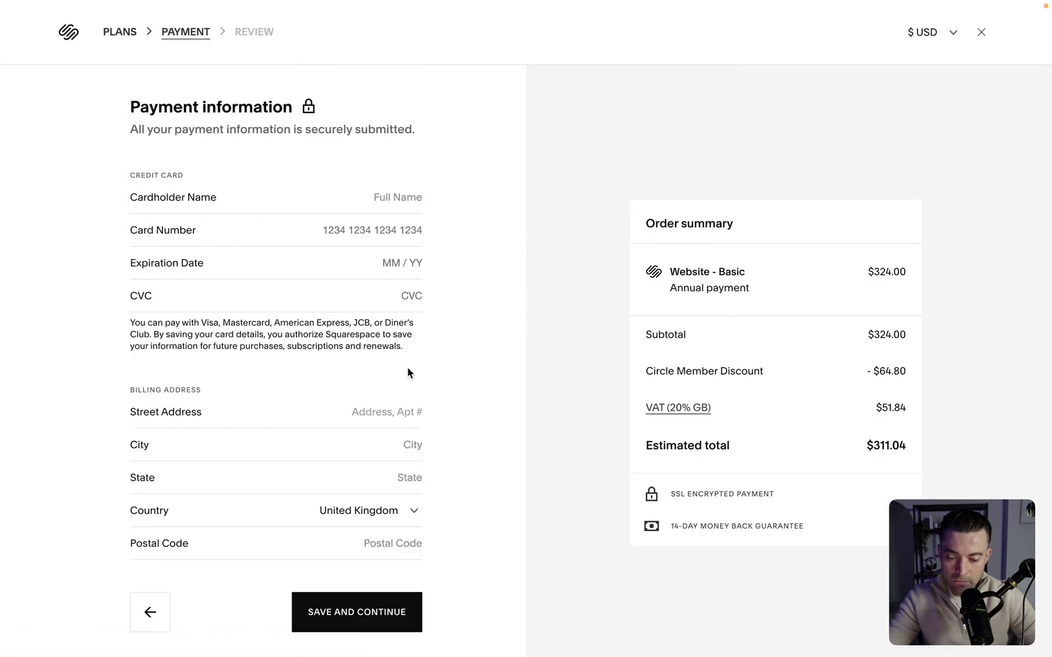
click(981, 32)
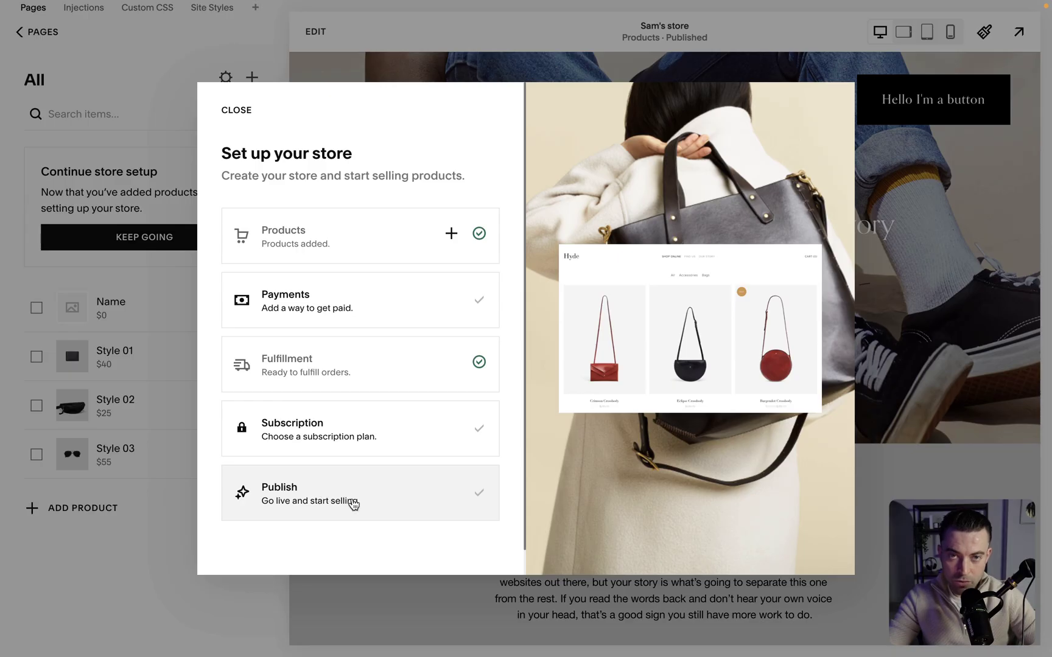
click(237, 109)
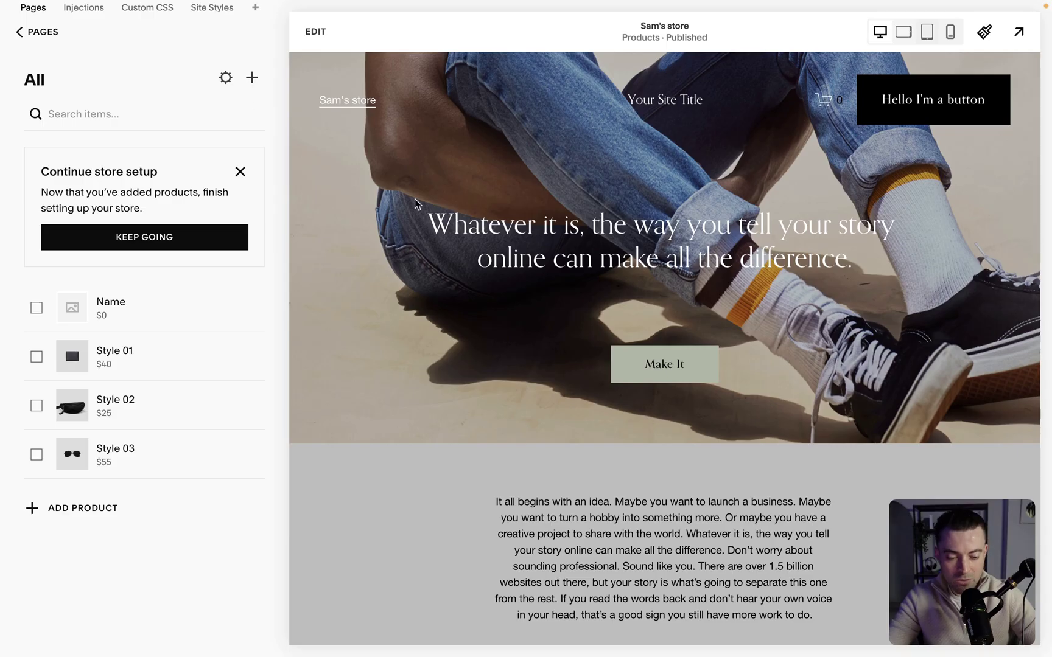
- Edit the store page and remove both the hero section and the intro text section
click(316, 42)
scroll(551, 378, down, 5)
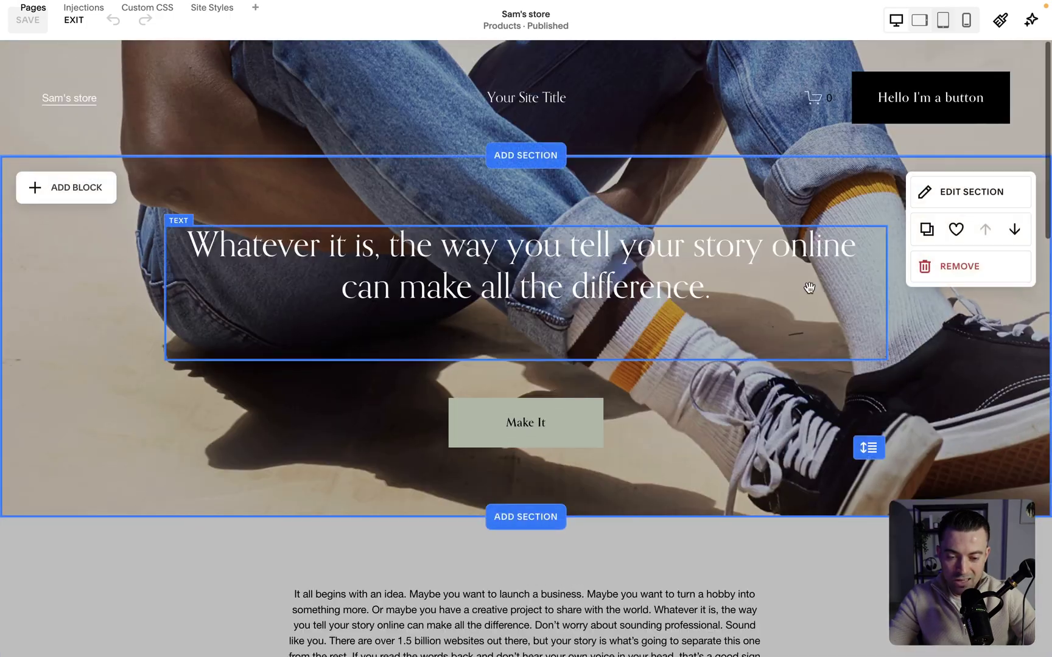
click(952, 266)
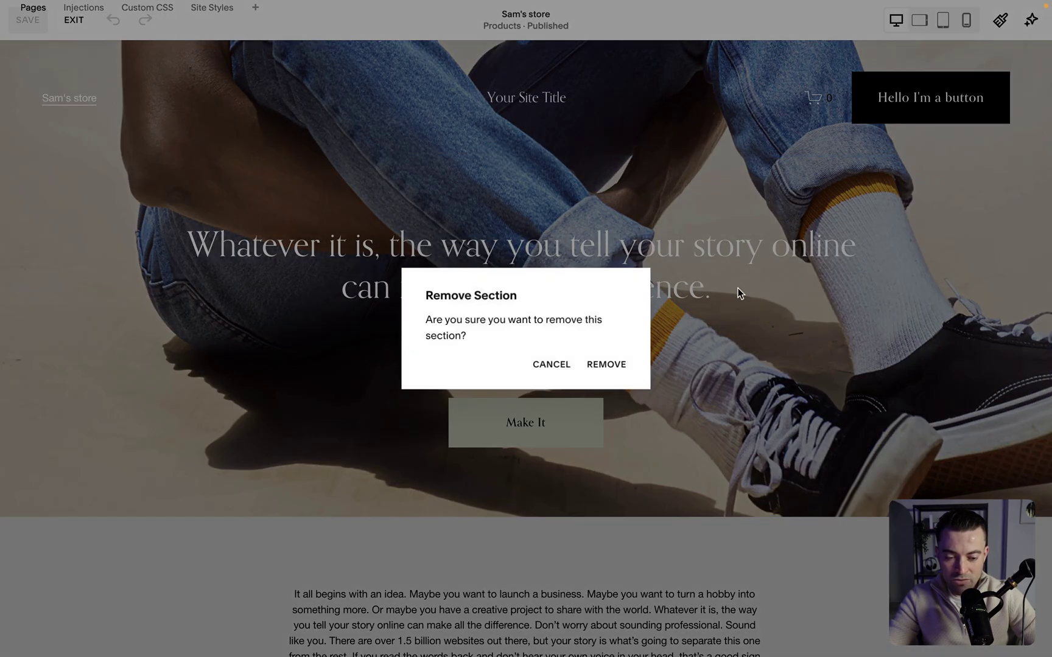
click(617, 365)
click(951, 265)
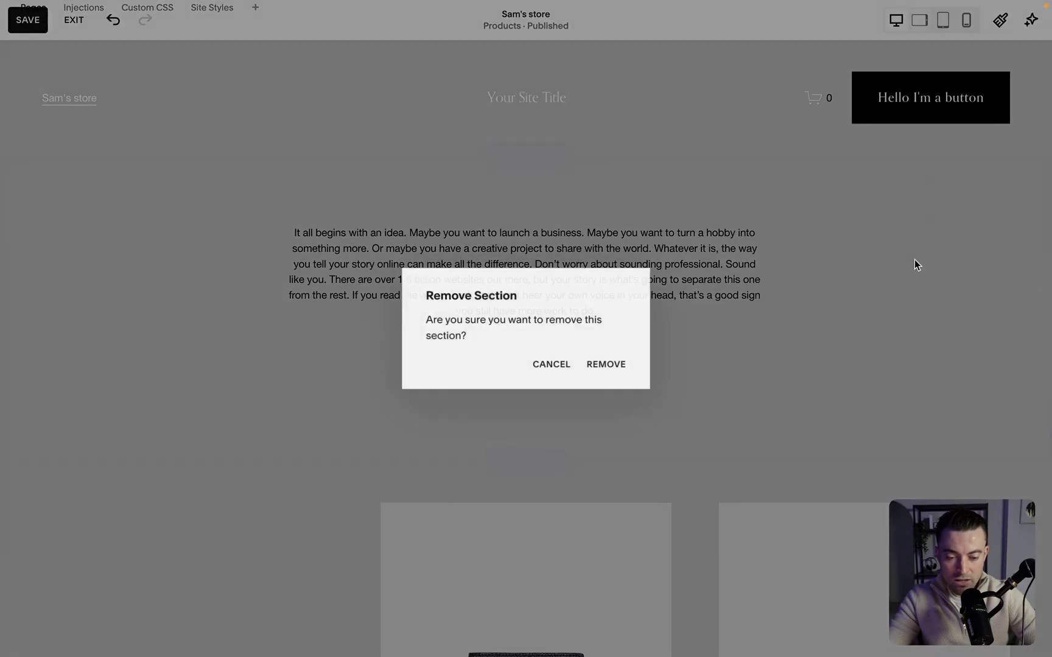
click(607, 364)
- Show product categories in a sidebar and the store title above the product grid
click(986, 228)
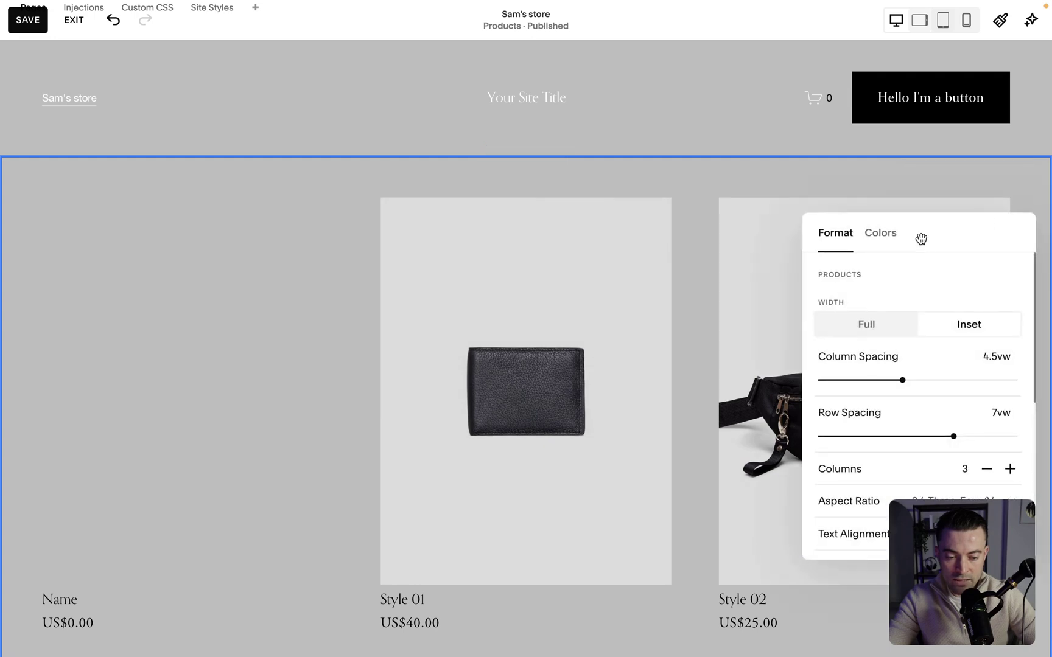
scroll(819, 387, down, 5)
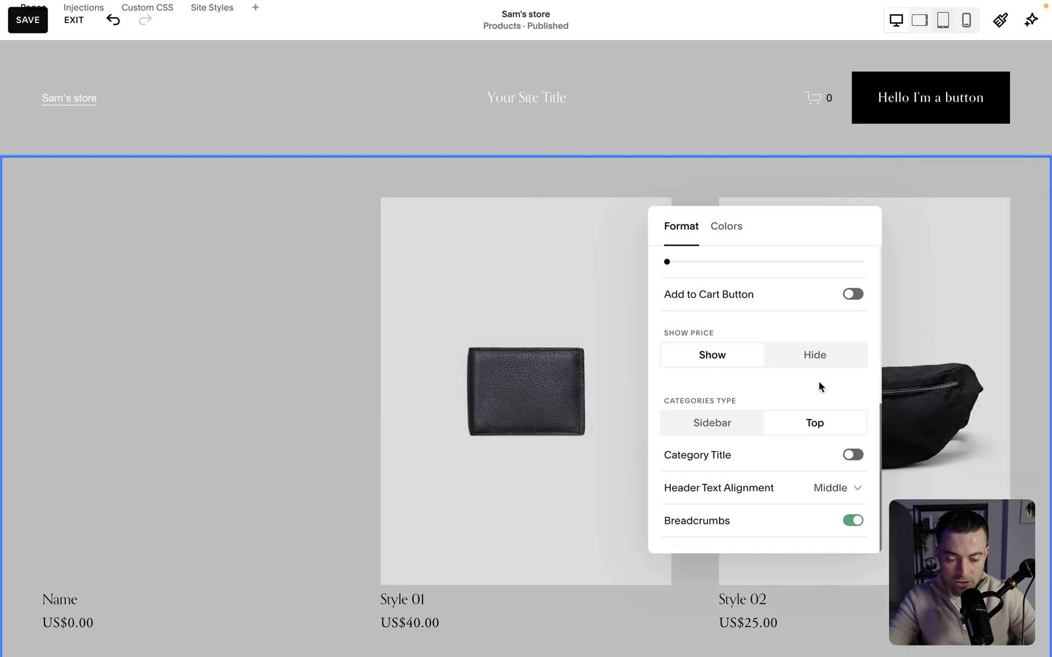
click(722, 425)
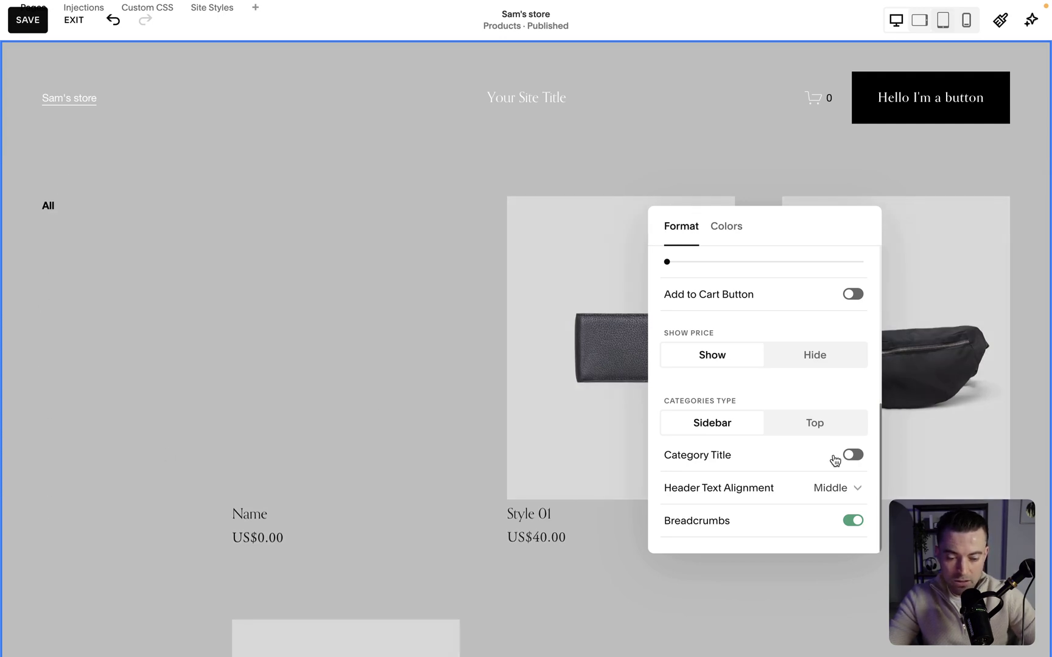
click(847, 456)
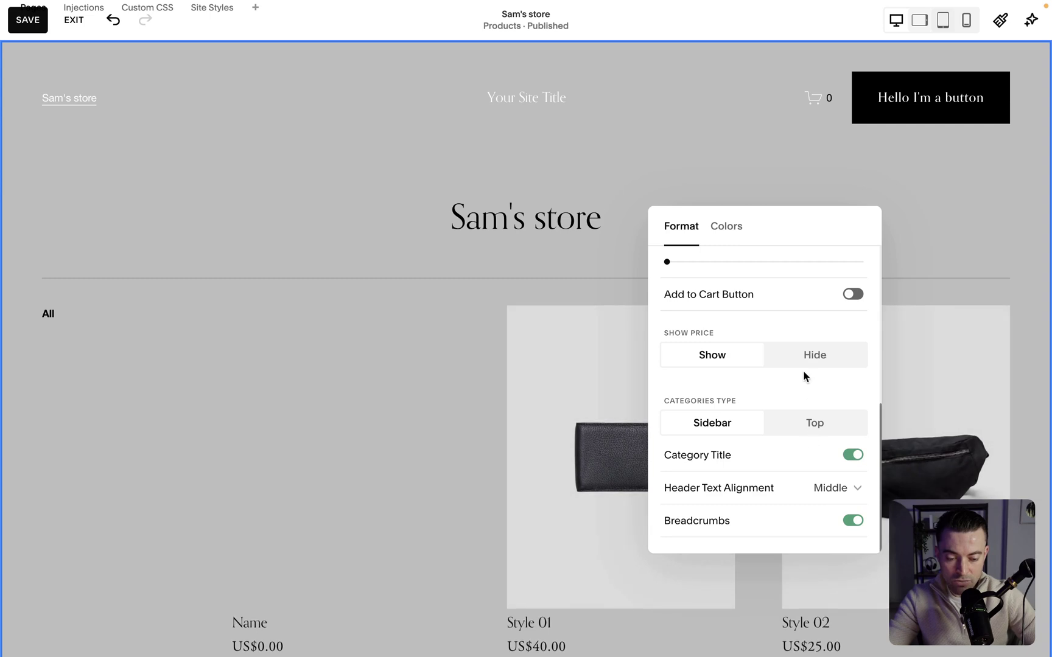
- Set the grid to Full width with column and row spacing reduced to 3vw
scroll(804, 376, up, 10)
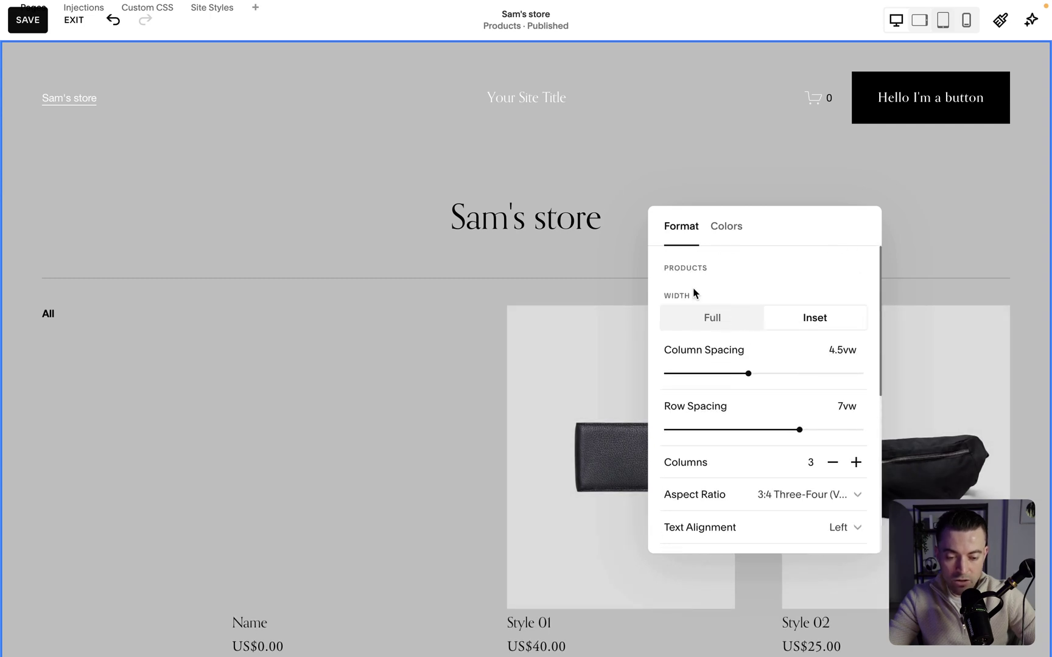
click(704, 319)
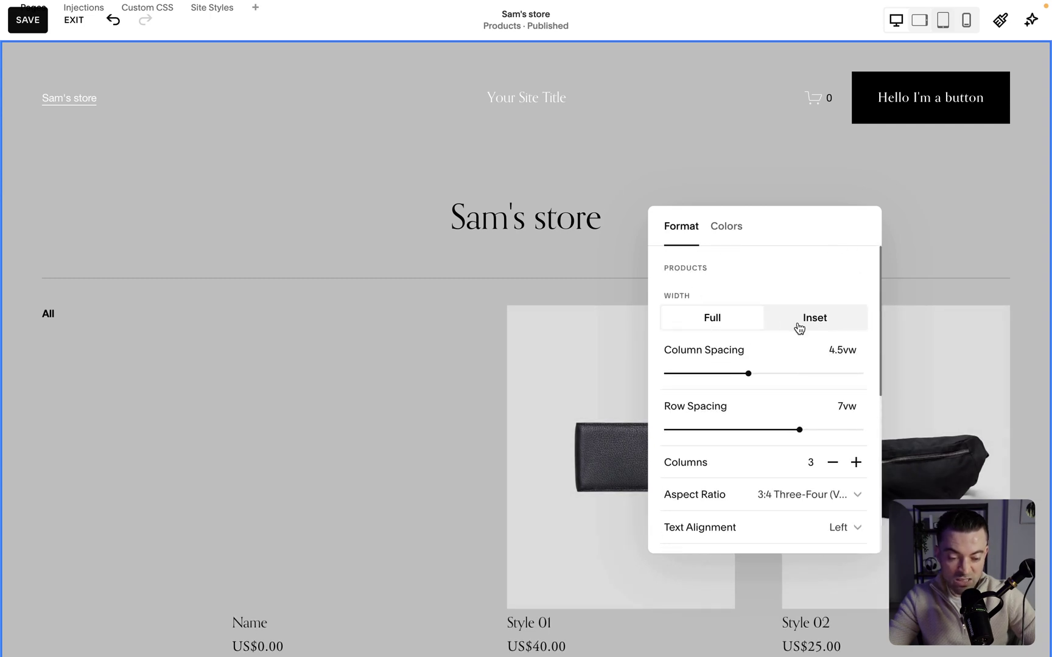
drag(754, 374, 717, 374)
drag(780, 433, 716, 431)
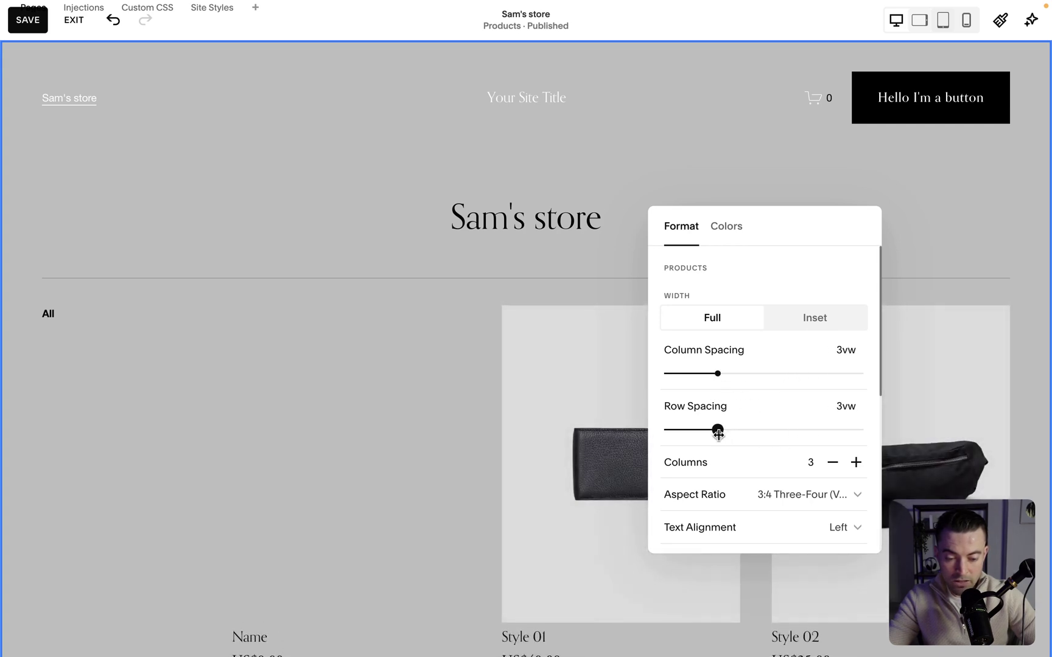
scroll(749, 444, down, 3)
- Set the grid to 2 columns, 4:3 Four-Three images, and Middle text alignment
click(832, 340)
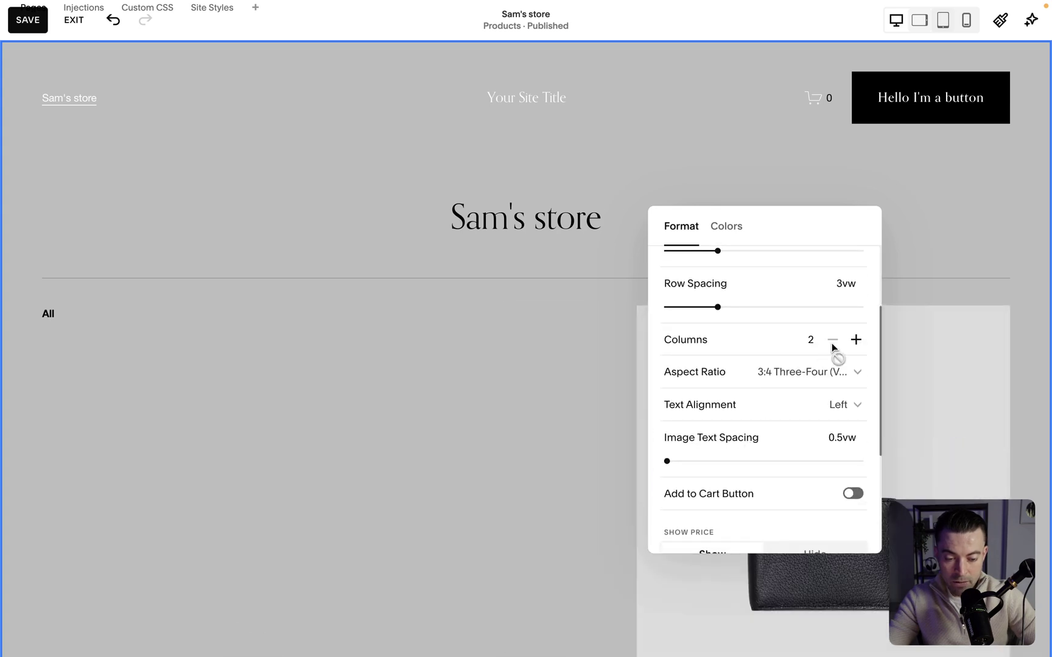
click(754, 371)
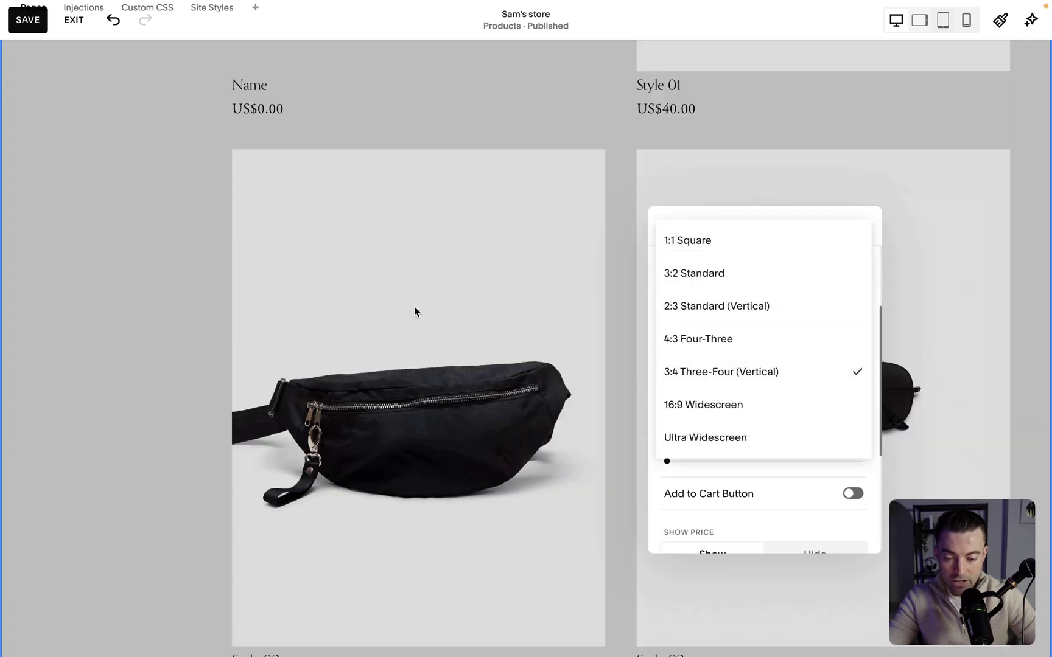
click(760, 344)
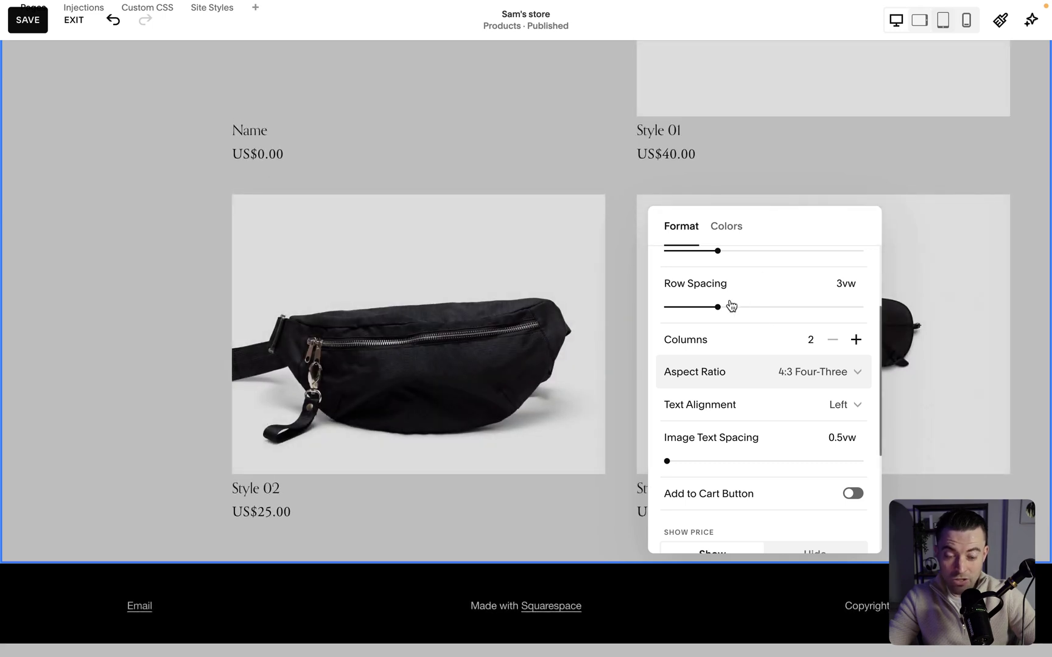
click(792, 407)
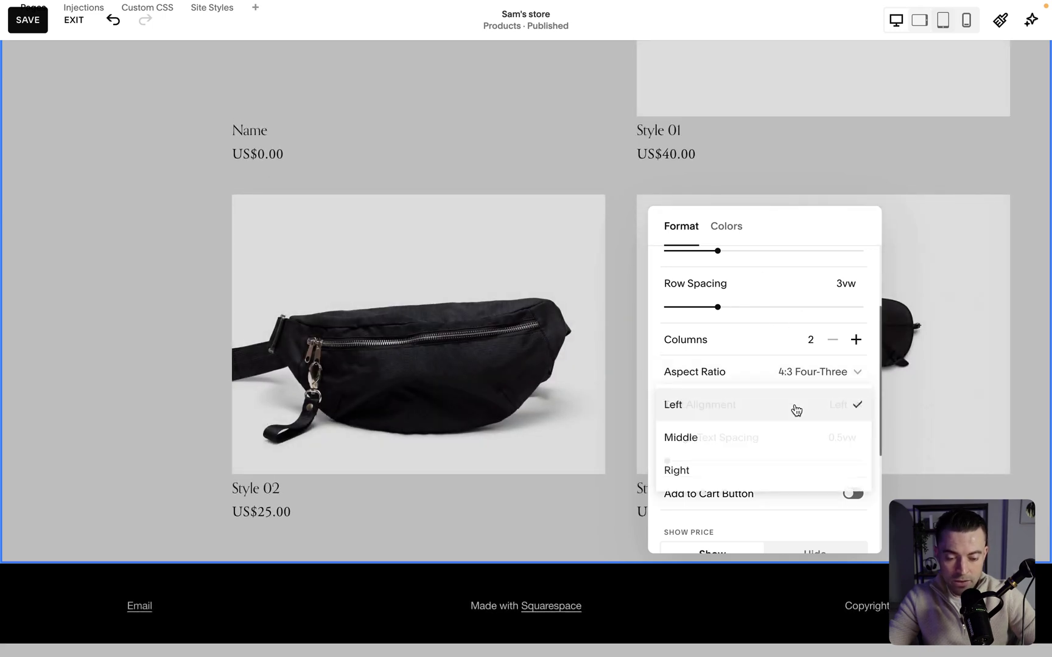
click(744, 443)
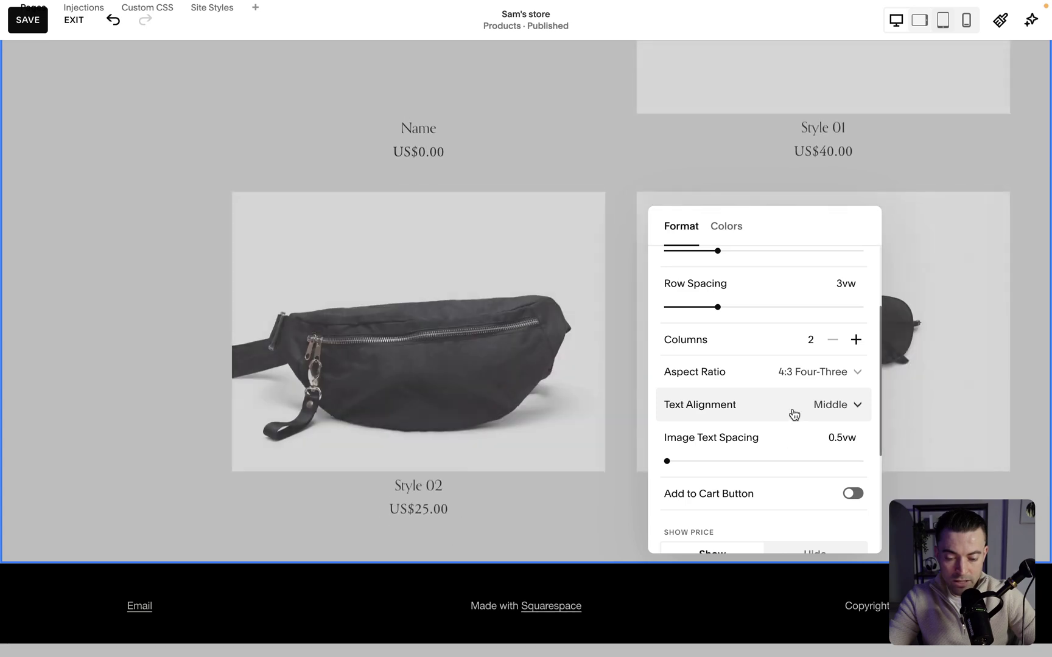
click(792, 409)
click(772, 436)
key(ctrl+z)
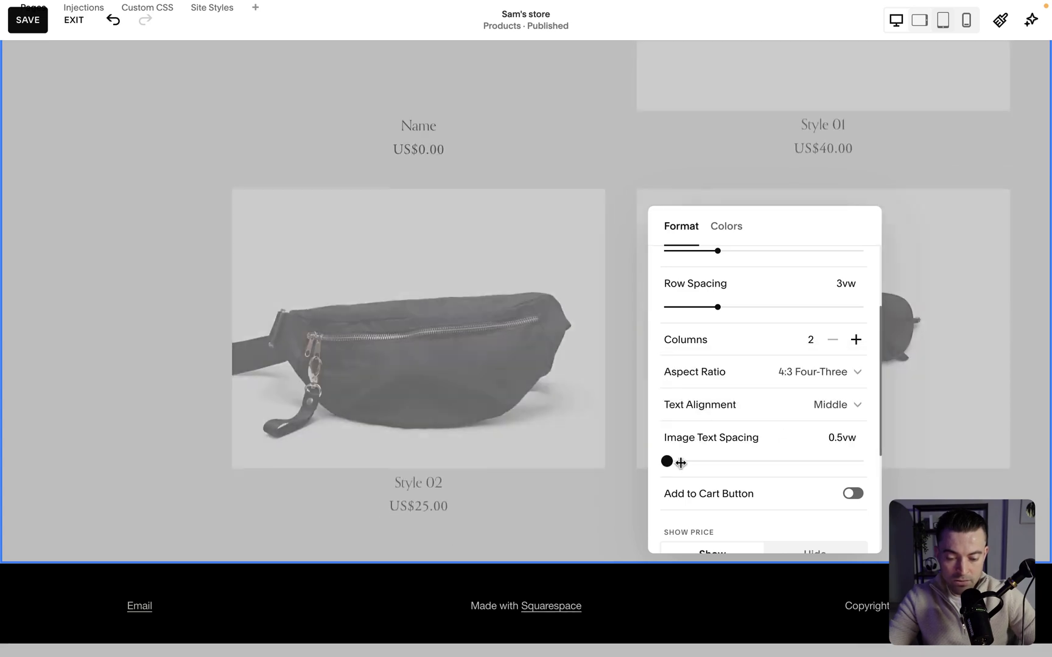
- Widen image-text spacing to 1.5vw and turn on Add To Cart buttons
drag(667, 461, 733, 453)
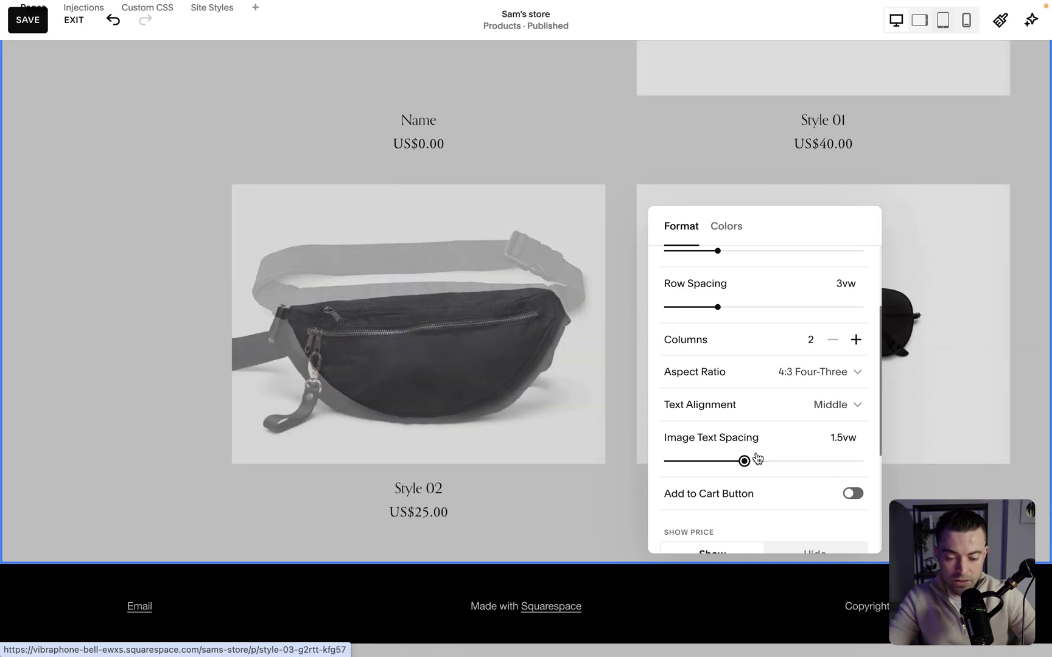
scroll(800, 451, down, 2)
click(853, 412)
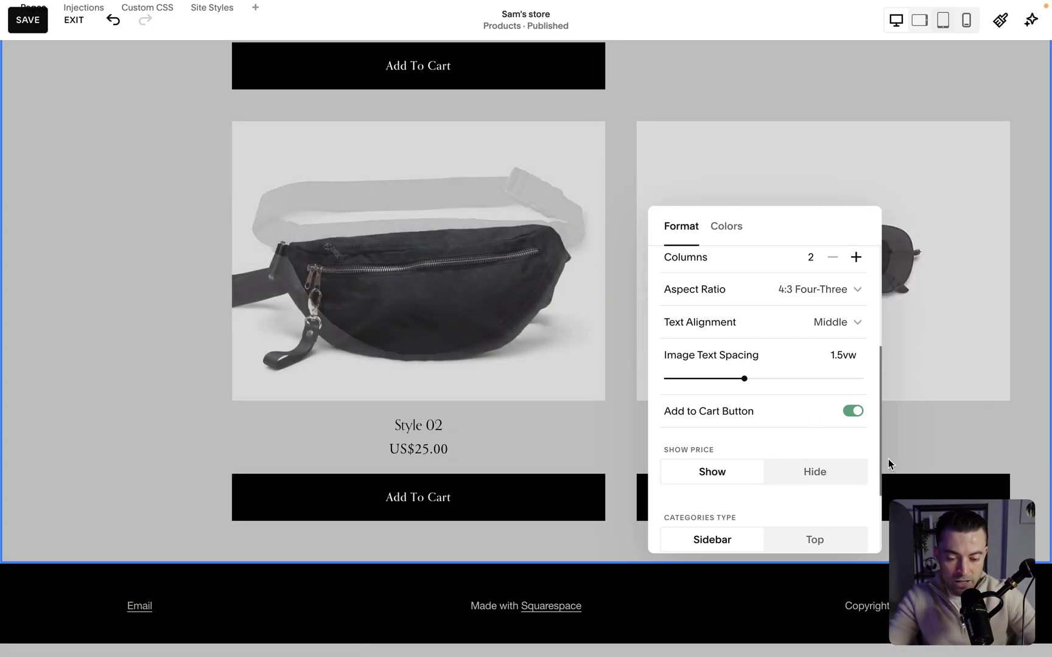
- Keep prices and category title shown, left-align the Sam's store title, and close the Format panel
click(828, 472)
click(708, 473)
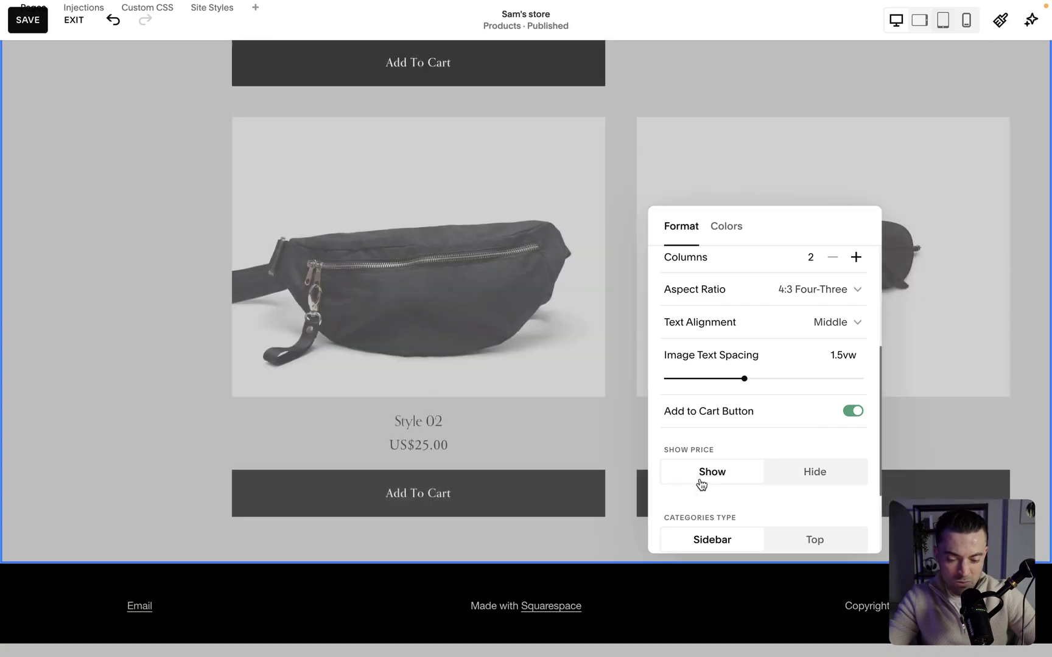
scroll(701, 482, down, 3)
click(701, 484)
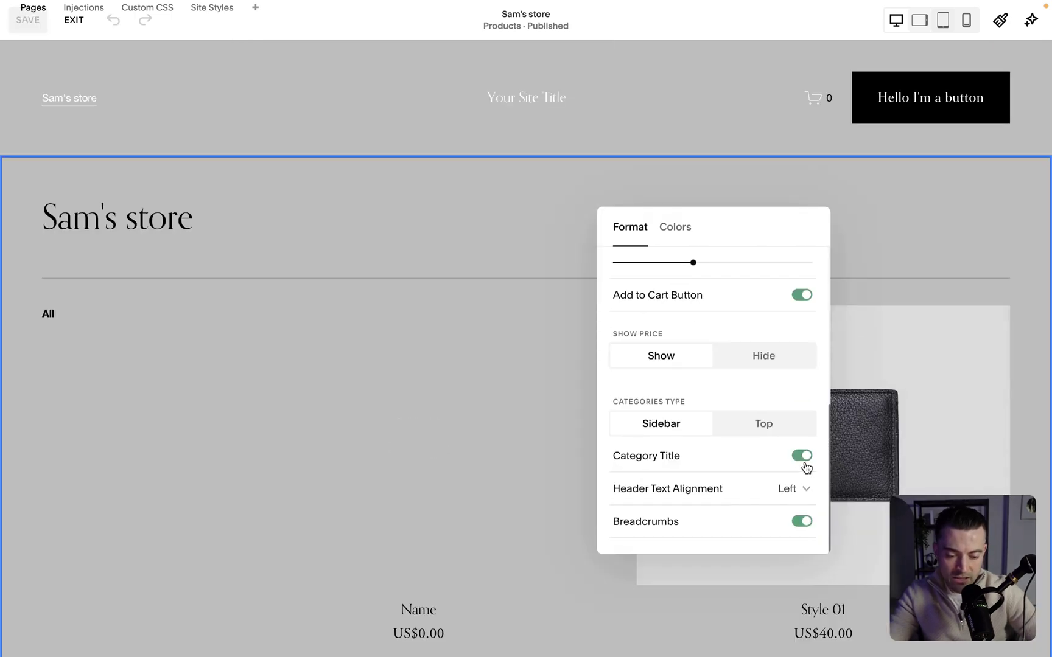
click(804, 456)
click(803, 456)
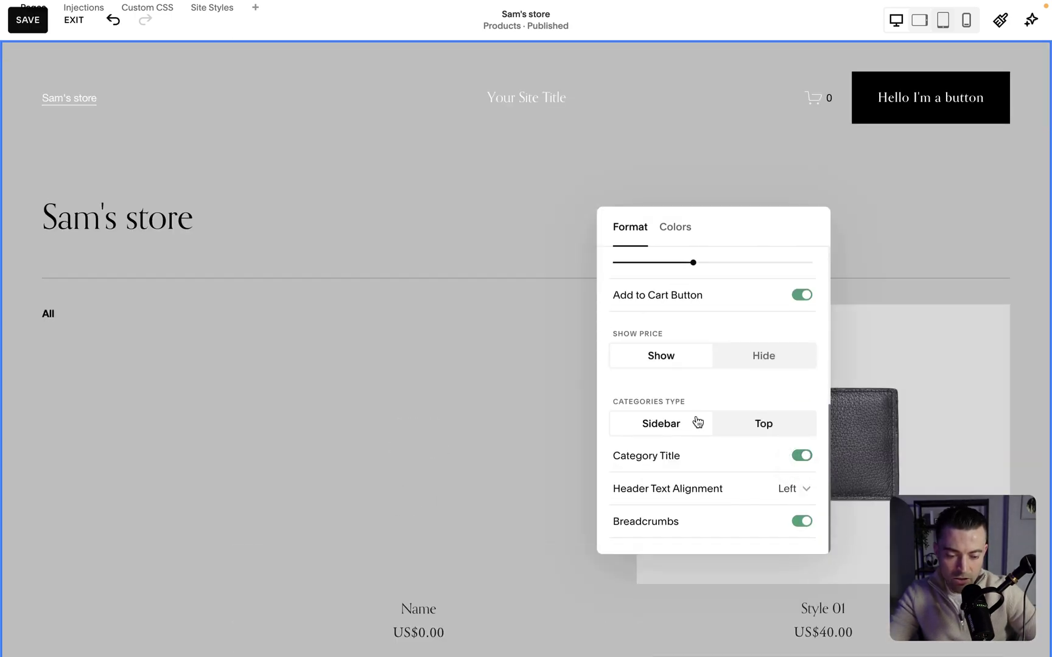
click(761, 490)
click(674, 518)
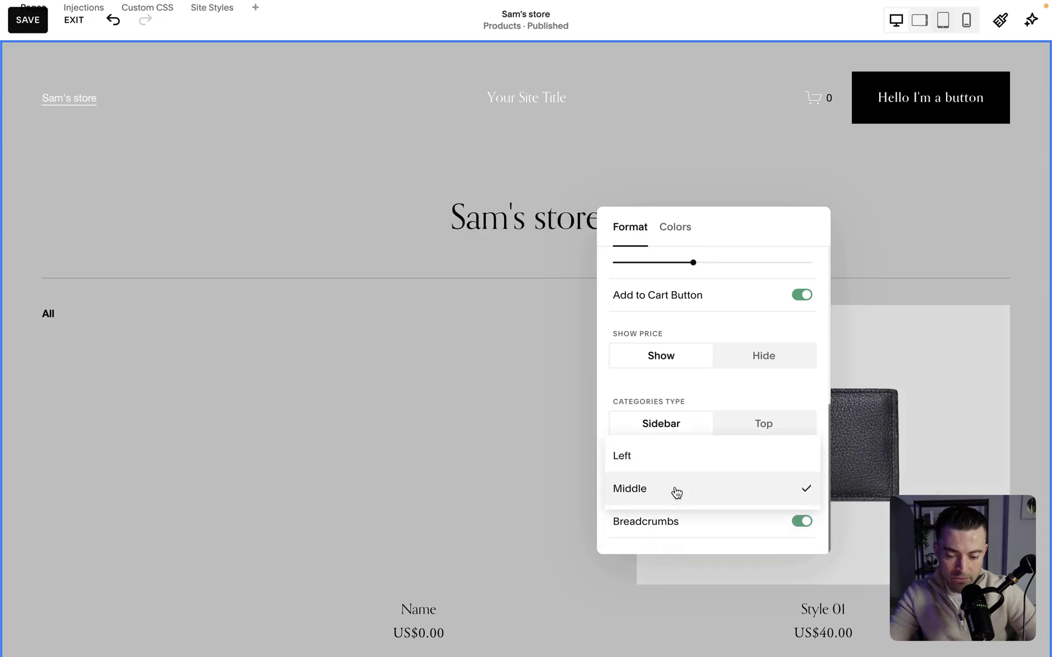
click(642, 453)
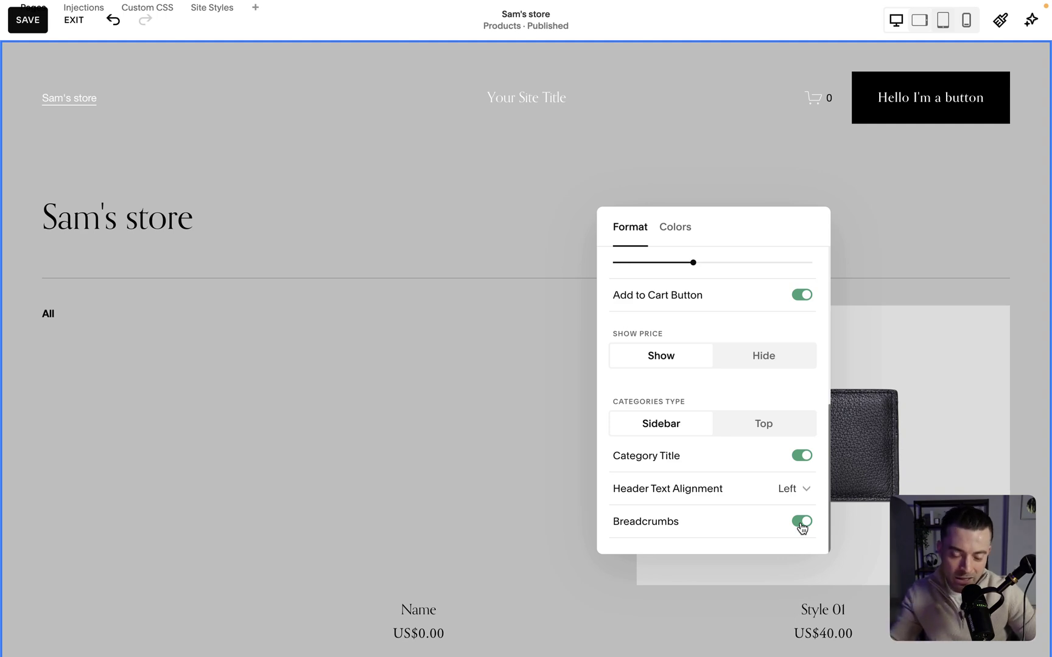
click(545, 263)
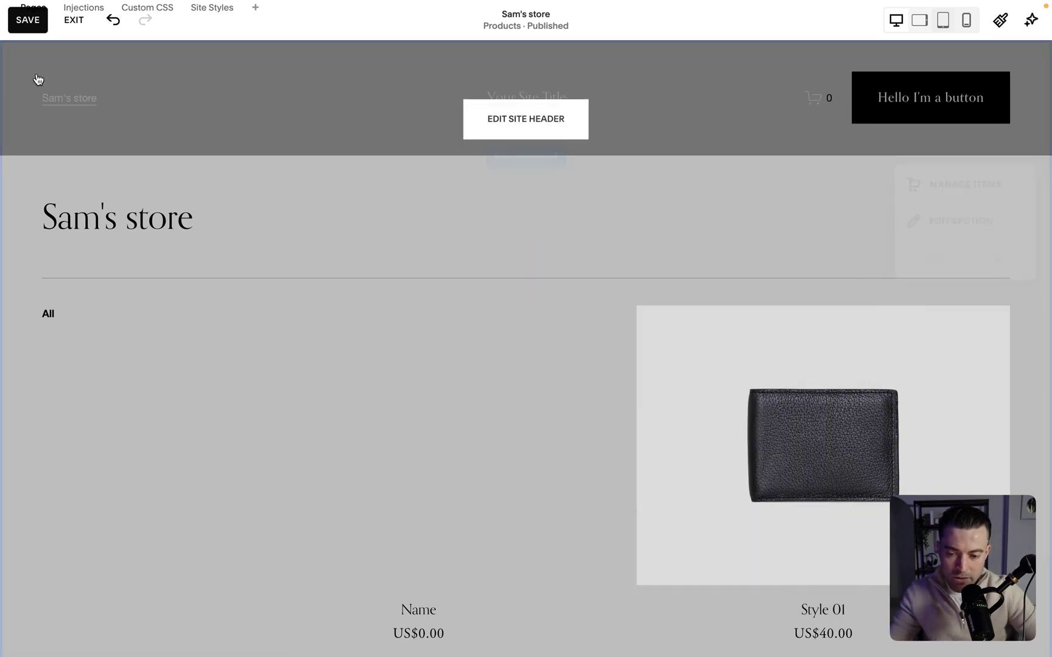
- Save the storefront changes, exit editing, and review the store in full-screen preview
click(30, 21)
click(72, 33)
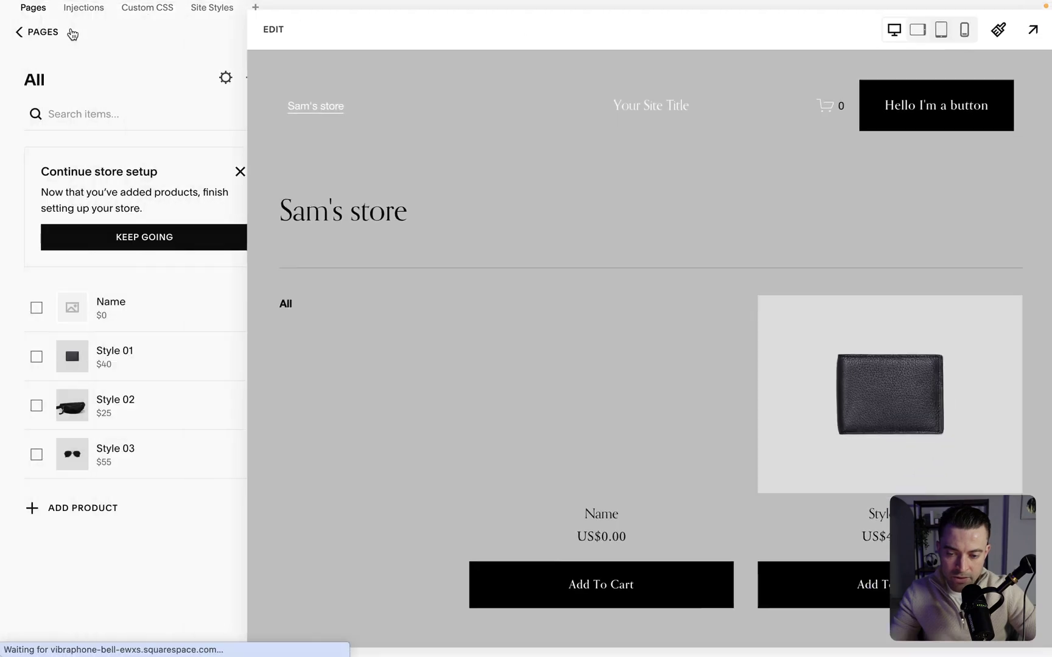
click(1017, 36)
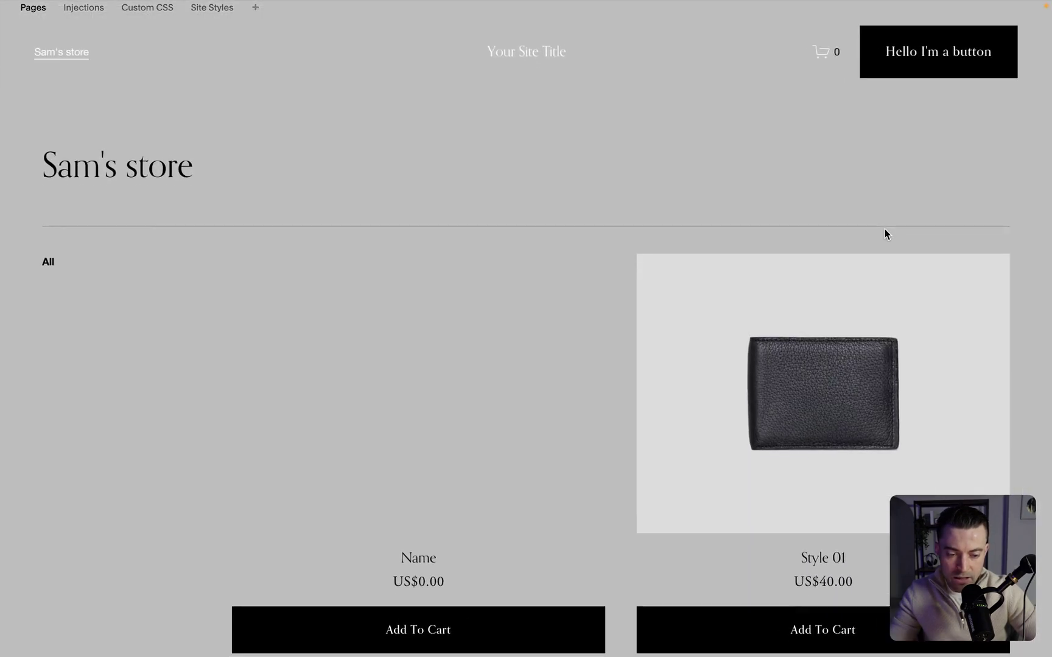
scroll(885, 233, down, 10)
scroll(885, 235, up, 10)
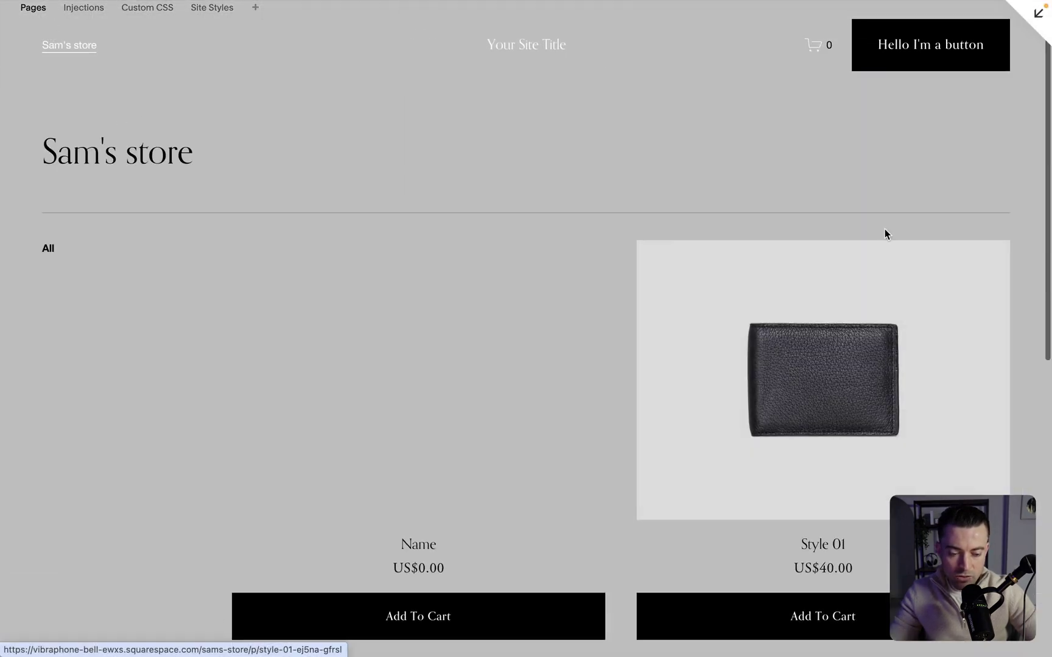
scroll(572, 461, down, 6)
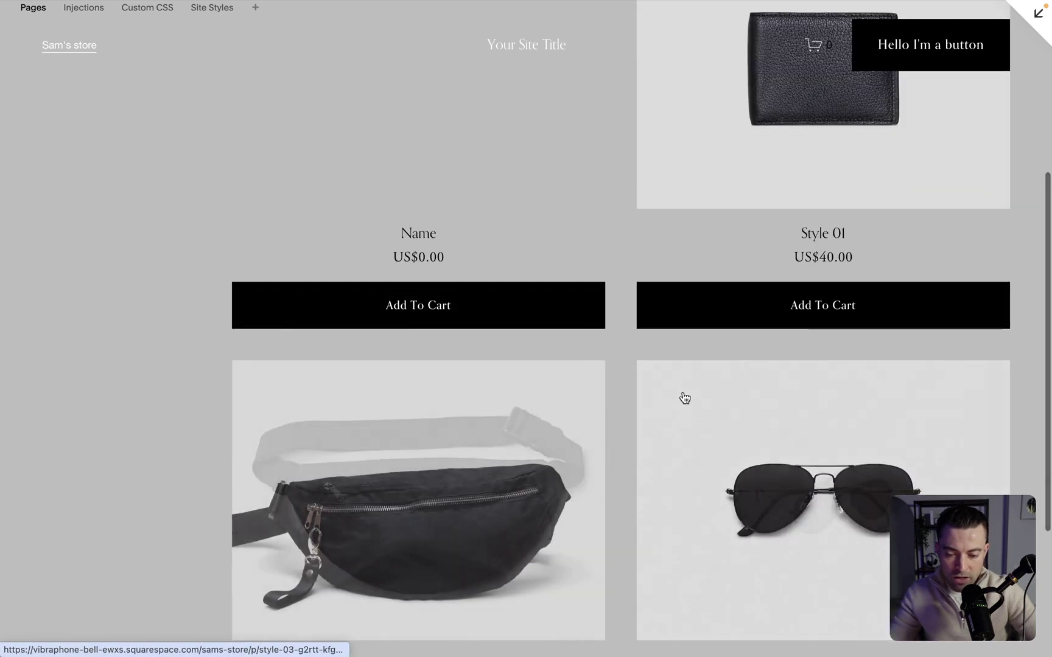
scroll(790, 478, up, 1)
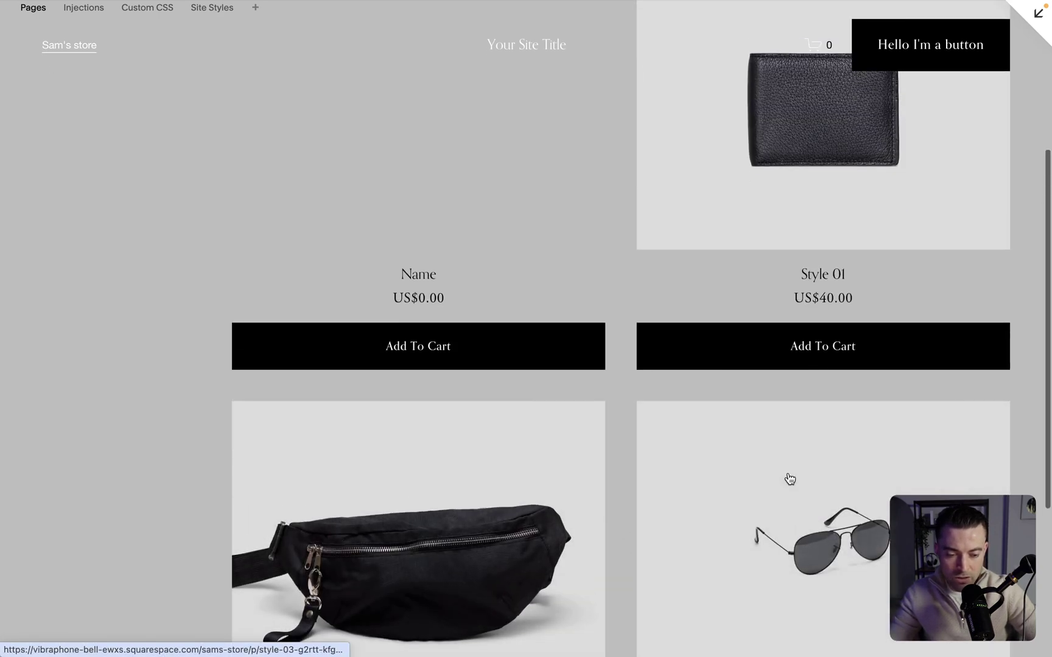
- Open the Style 01 wallet product page, then leave the full-screen preview
click(861, 183)
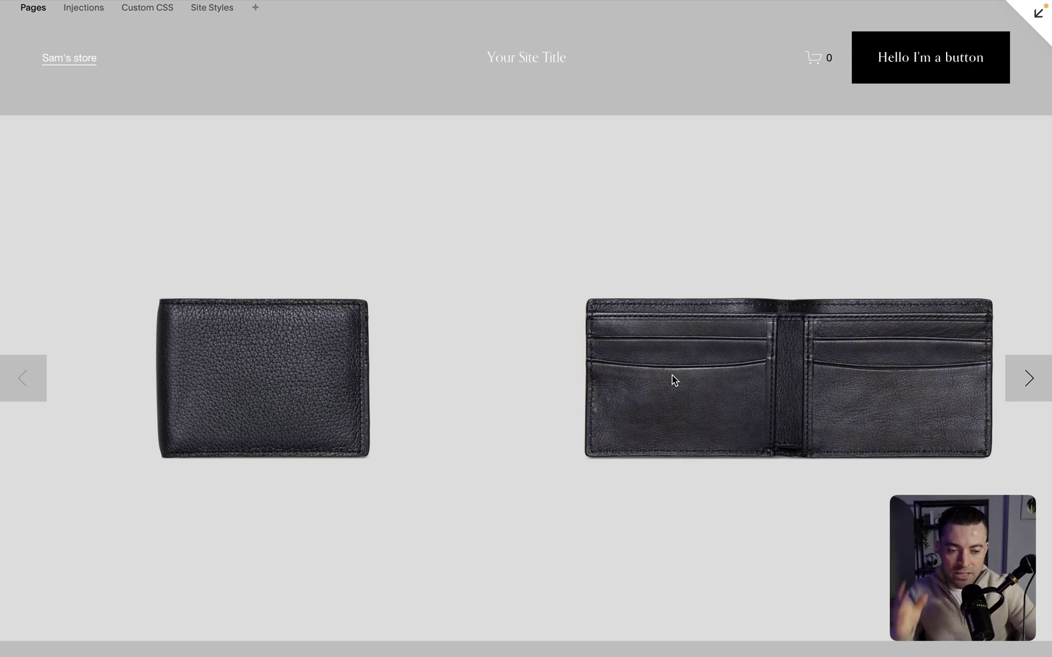
scroll(672, 379, down, 1)
scroll(791, 274, up, 1)
click(1037, 26)
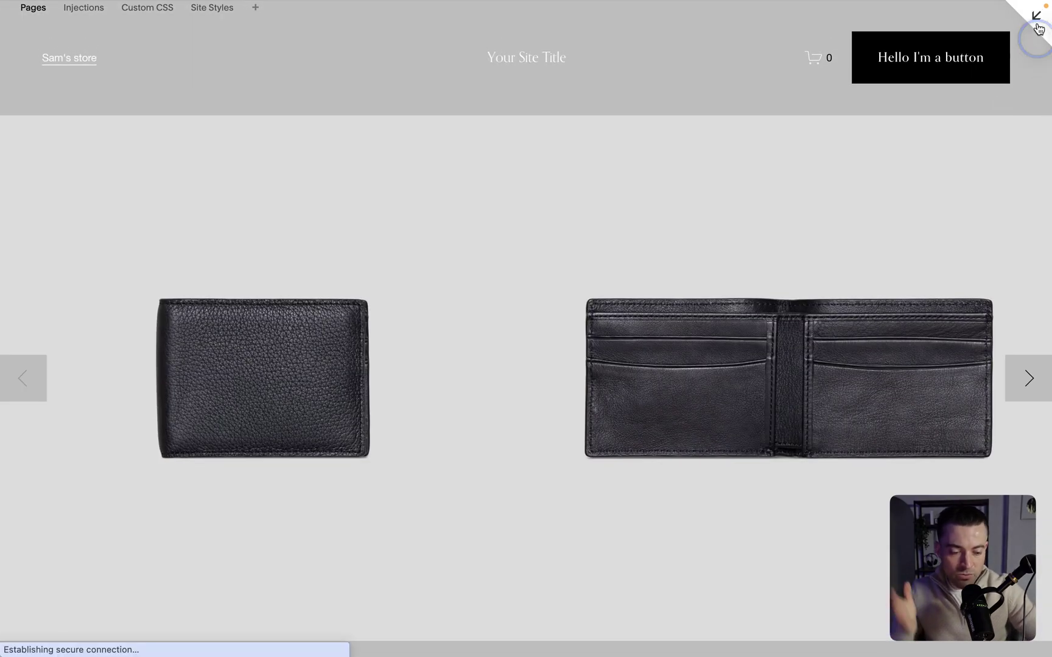